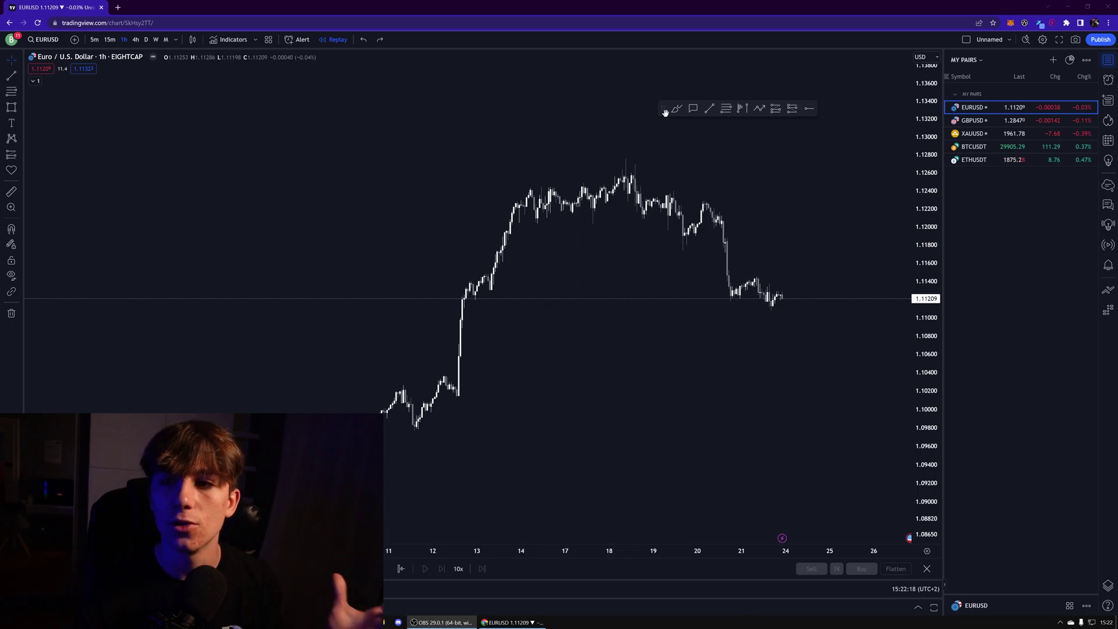
Star and unstar Trend-Based Fib Extension, then nudge the favourites toolbar right and down.
{"action": "left_click", "coordinate": [19, 93]}
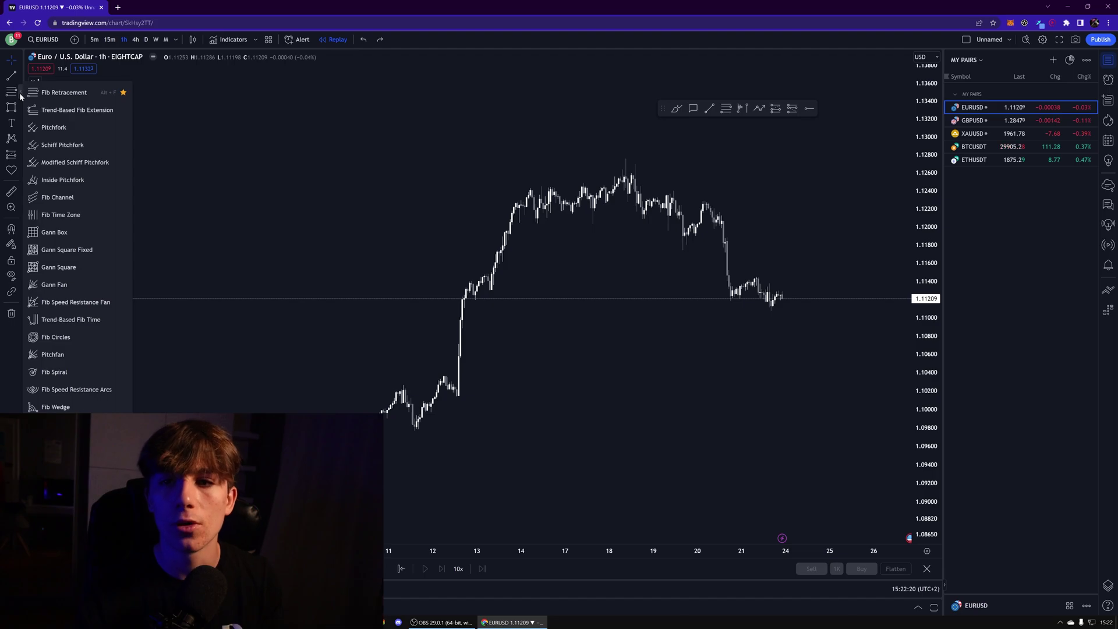
{"action": "left_click", "coordinate": [123, 111]}
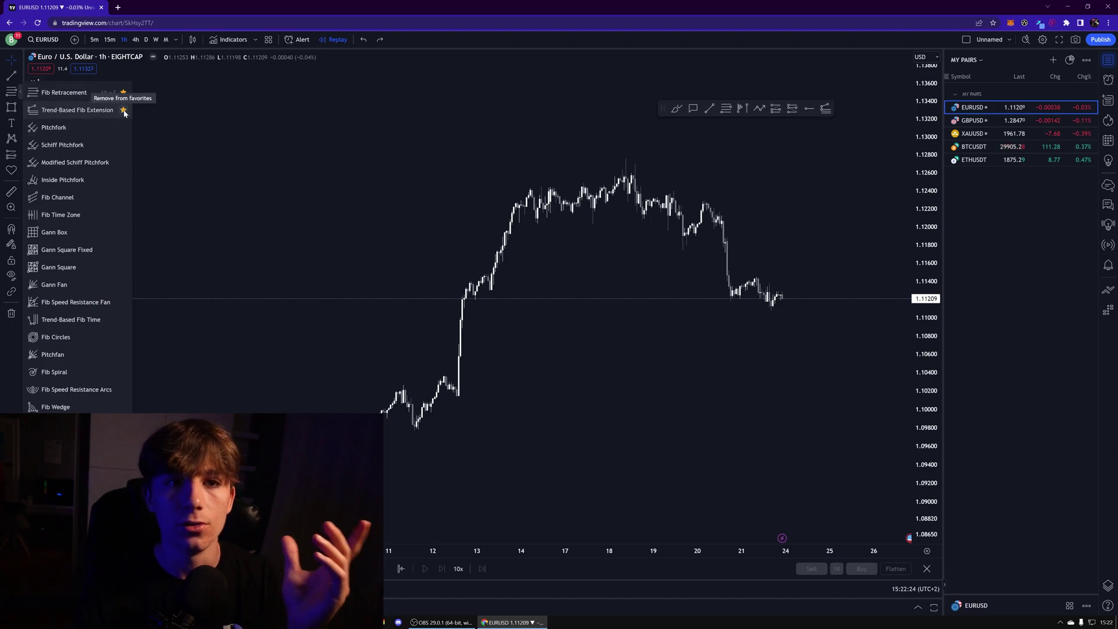
{"action": "left_click", "coordinate": [123, 111]}
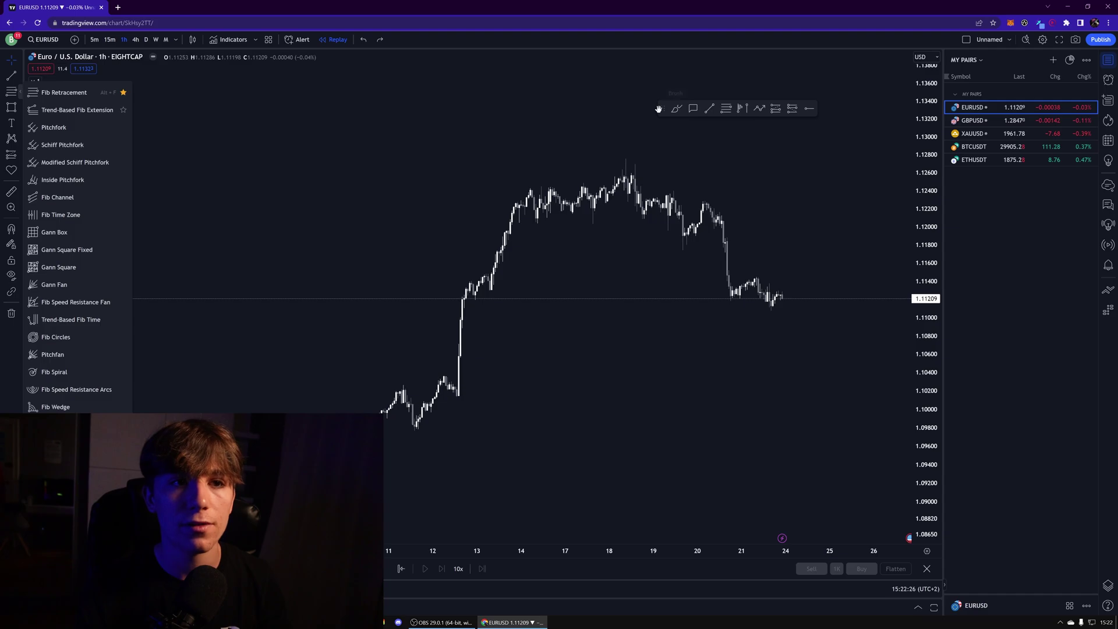
{"action": "mouse_move", "coordinate": [662, 110]}
{"action": "left_mouse_down"}
{"action": "mouse_move", "coordinate": [567, 90]}
{"action": "mouse_move", "coordinate": [643, 90]}
{"action": "mouse_move", "coordinate": [680, 119]}
{"action": "left_mouse_up"}
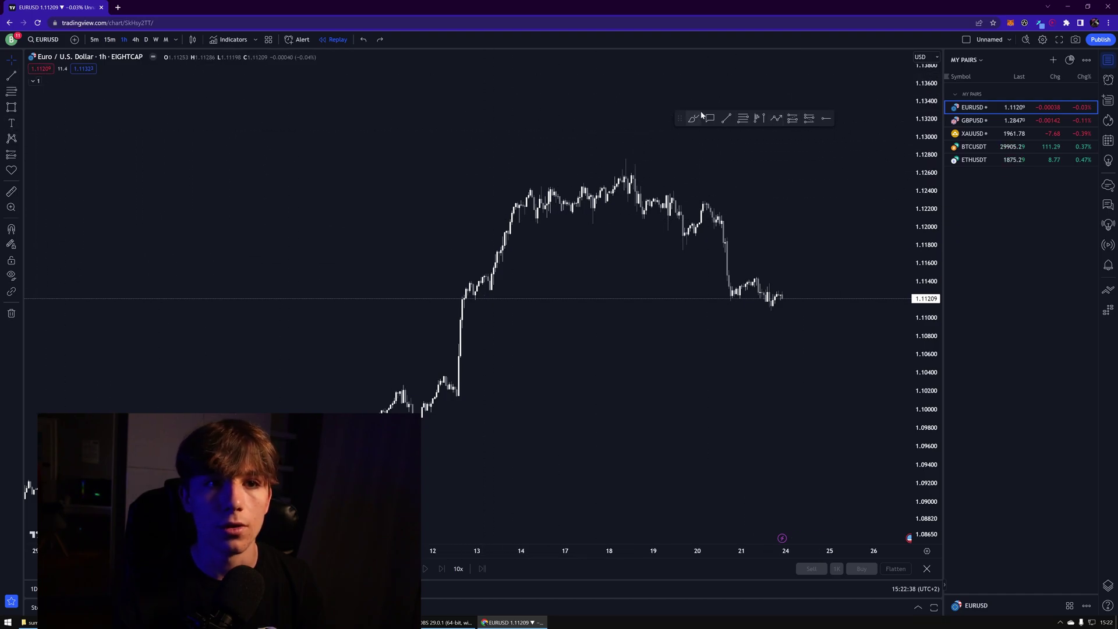
Move the favourites toolbar left over the chart and toggle the Object tree off and on.
{"action": "mouse_move", "coordinate": [679, 118]}
{"action": "left_mouse_down"}
{"action": "mouse_move", "coordinate": [457, 130]}
{"action": "mouse_move", "coordinate": [476, 134]}
{"action": "left_mouse_up"}
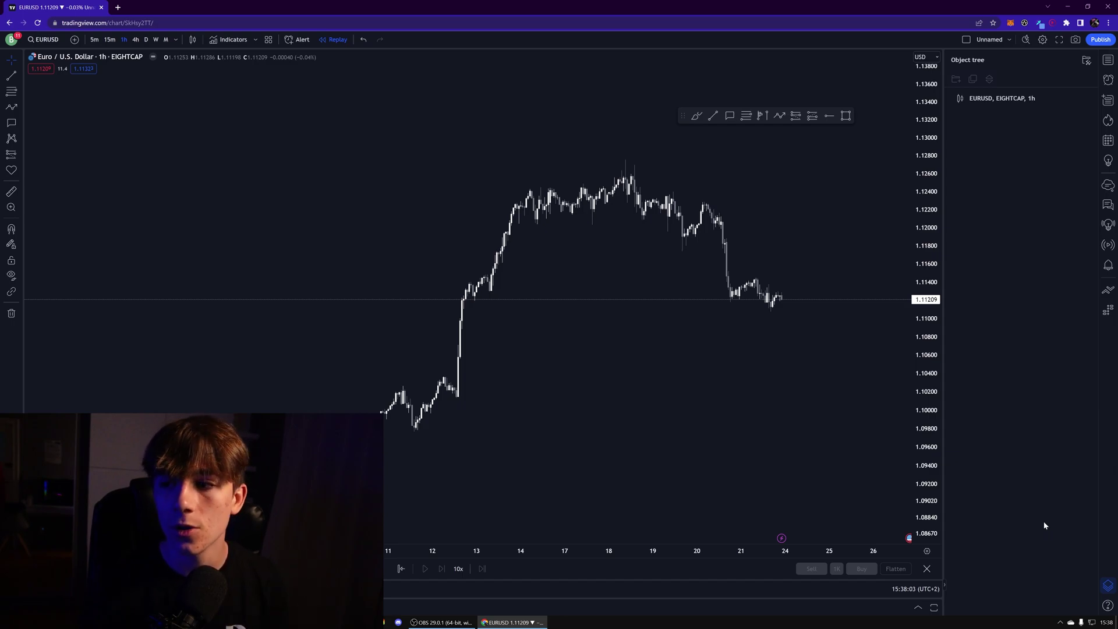
{"action": "left_click", "coordinate": [1110, 586]}
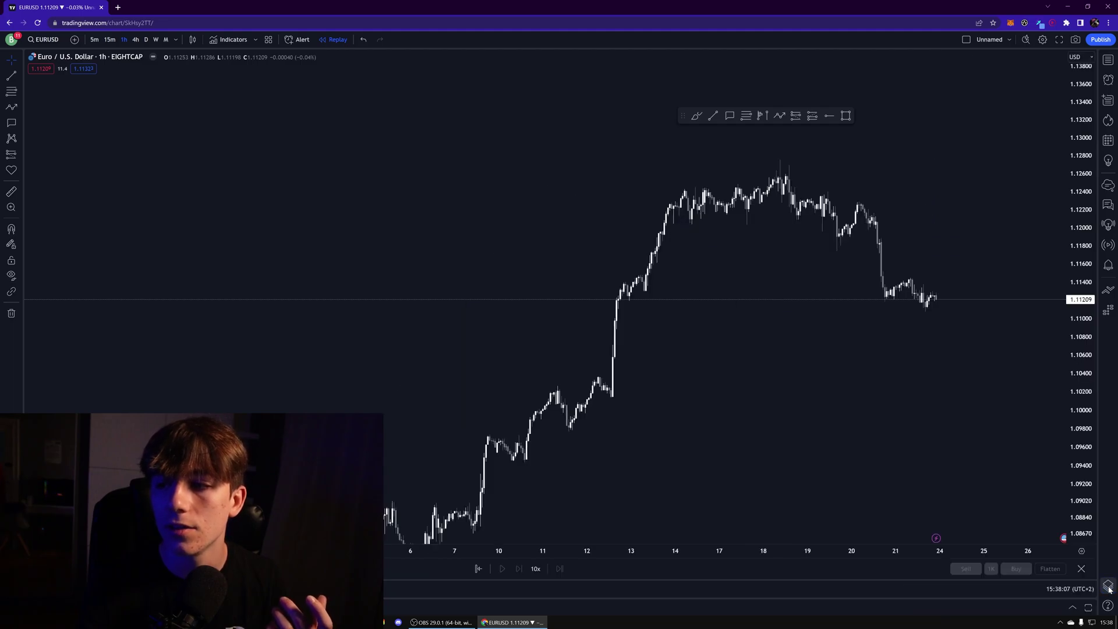
{"action": "left_click", "coordinate": [1111, 589]}
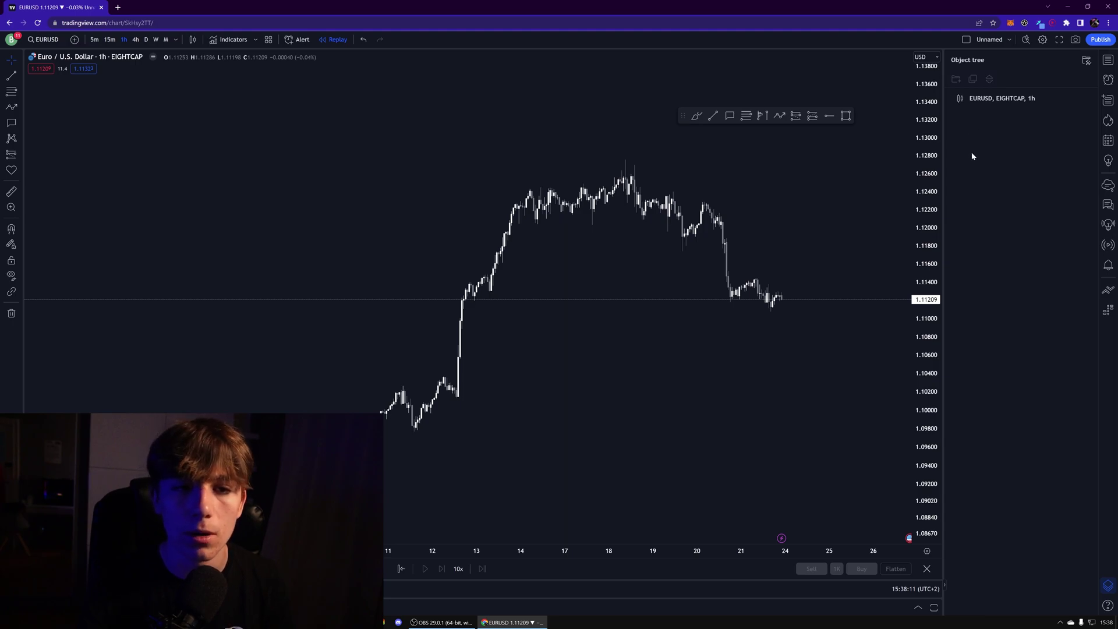
Draw a freehand brush loop, a horizontal trend line, a Text callout and a rectangle near 1.10.
{"action": "left_click", "coordinate": [697, 116]}
{"action": "mouse_move", "coordinate": [606, 240]}
{"action": "left_mouse_down"}
{"action": "mouse_move", "coordinate": [567, 267]}
{"action": "mouse_move", "coordinate": [609, 245]}
{"action": "left_mouse_up"}
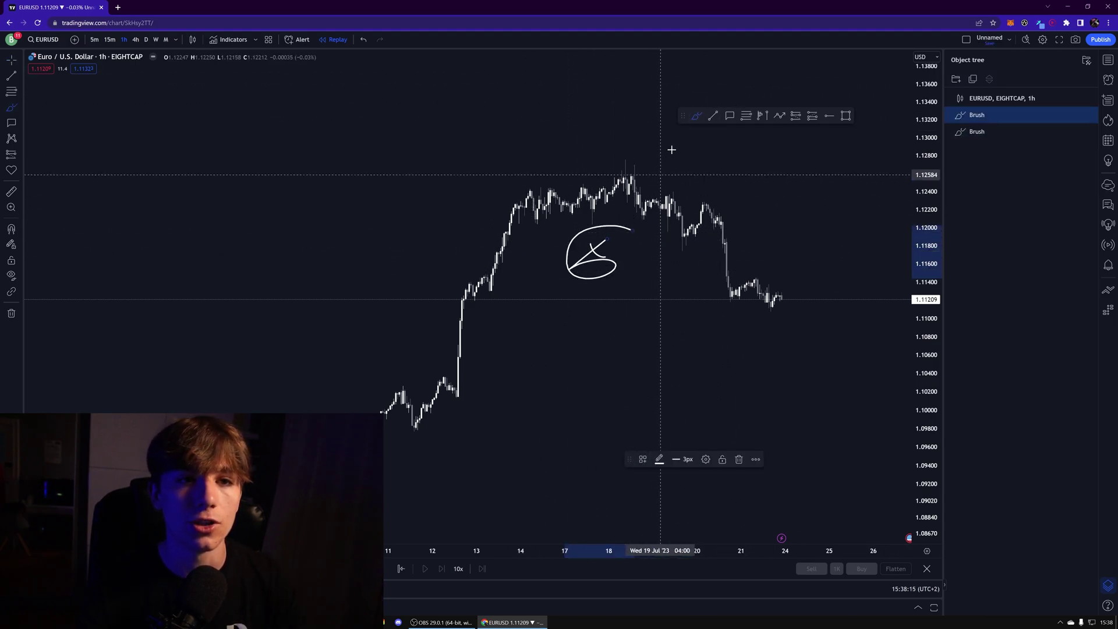
{"action": "left_click", "coordinate": [713, 116]}
{"action": "left_click", "coordinate": [530, 321]}
{"action": "left_click", "coordinate": [619, 322]}
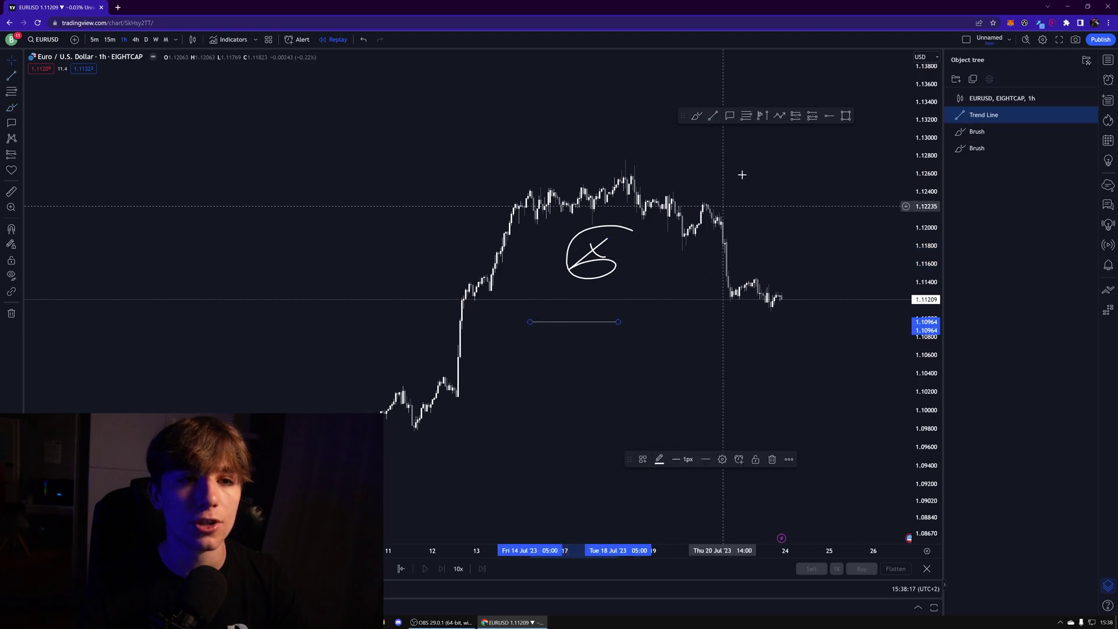
{"action": "left_click", "coordinate": [730, 115]}
{"action": "left_click", "coordinate": [716, 277]}
{"action": "left_click", "coordinate": [847, 116]}
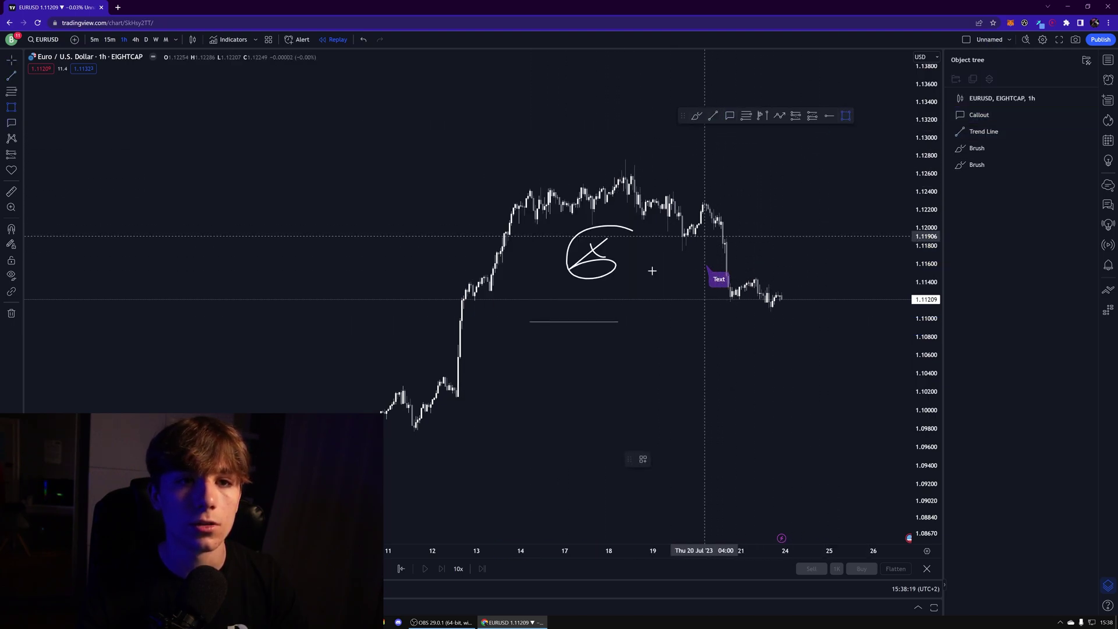
{"action": "left_click", "coordinate": [564, 397]}
{"action": "left_click", "coordinate": [603, 415]}
Draw a zigzag arrow path below the trend line and deselect it.
{"action": "left_click", "coordinate": [780, 115]}
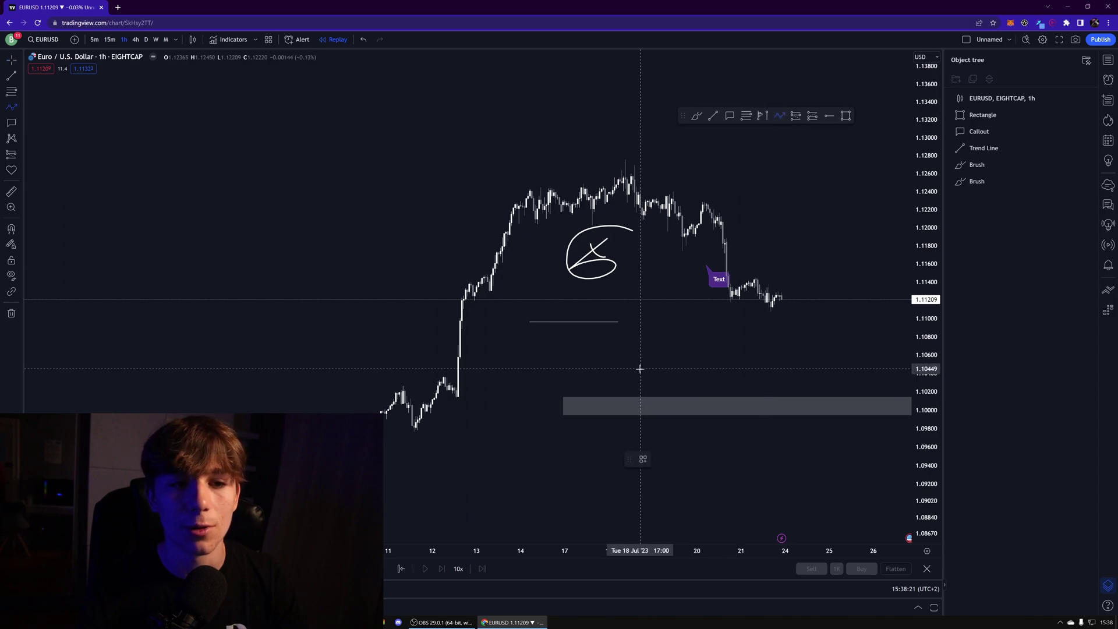
{"action": "left_click", "coordinate": [640, 369]}
{"action": "left_click", "coordinate": [658, 310]}
{"action": "left_click", "coordinate": [686, 364]}
{"action": "left_click", "coordinate": [685, 304]}
{"action": "double_click", "coordinate": [724, 349]}
{"action": "left_click", "coordinate": [708, 344]}
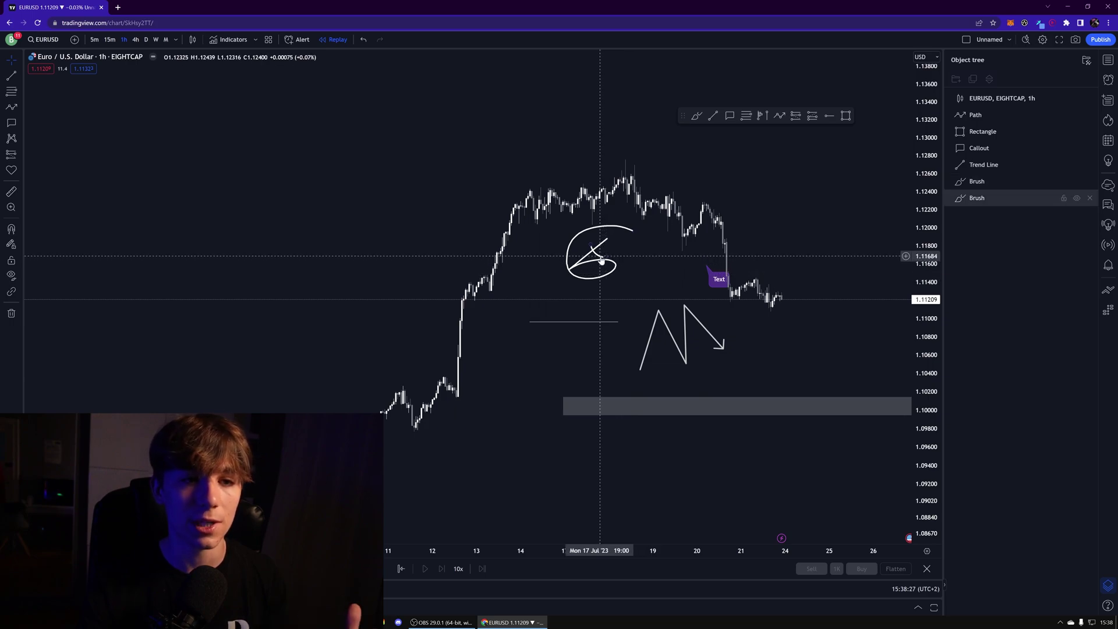
Delete the brush stroke, trend line, zigzag path and Text callout, then undo with Ctrl+Z.
{"action": "left_click", "coordinate": [602, 260]}
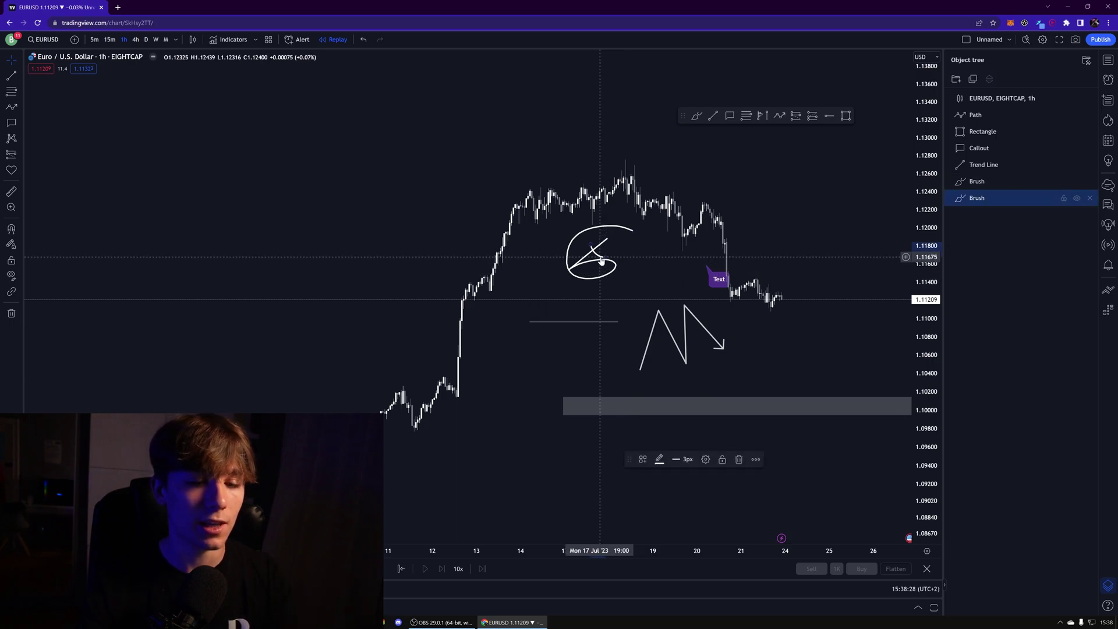
{"action": "key", "text": "Delete"}
{"action": "left_click", "coordinate": [586, 322]}
{"action": "key", "text": "Delete"}
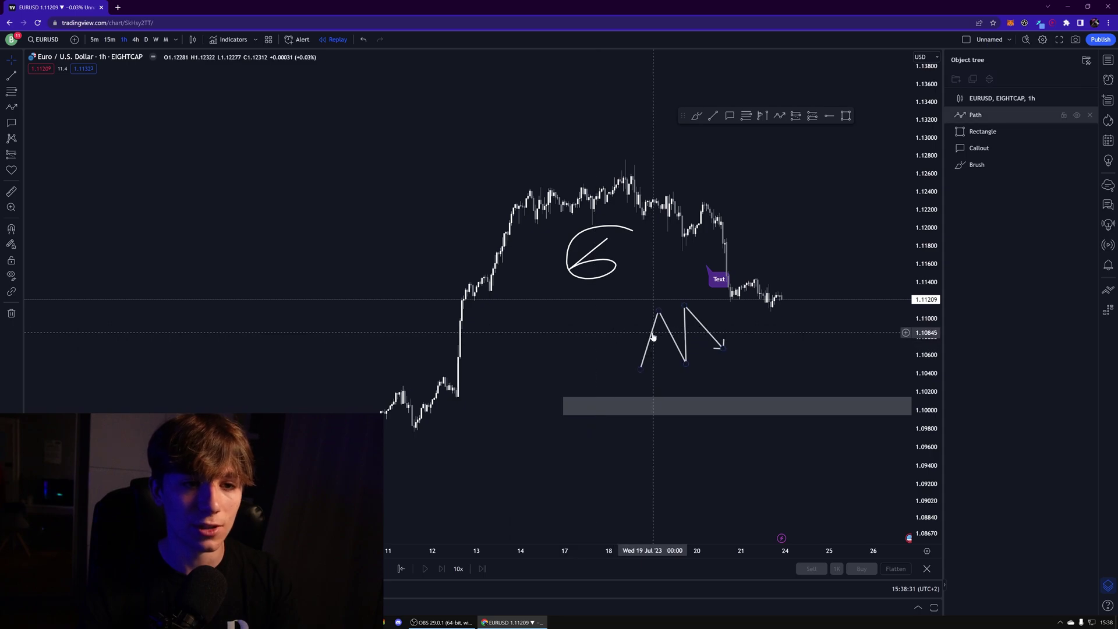
{"action": "left_click", "coordinate": [656, 313]}
{"action": "key", "text": "Delete"}
{"action": "left_click", "coordinate": [717, 289]}
{"action": "key", "text": "Delete"}
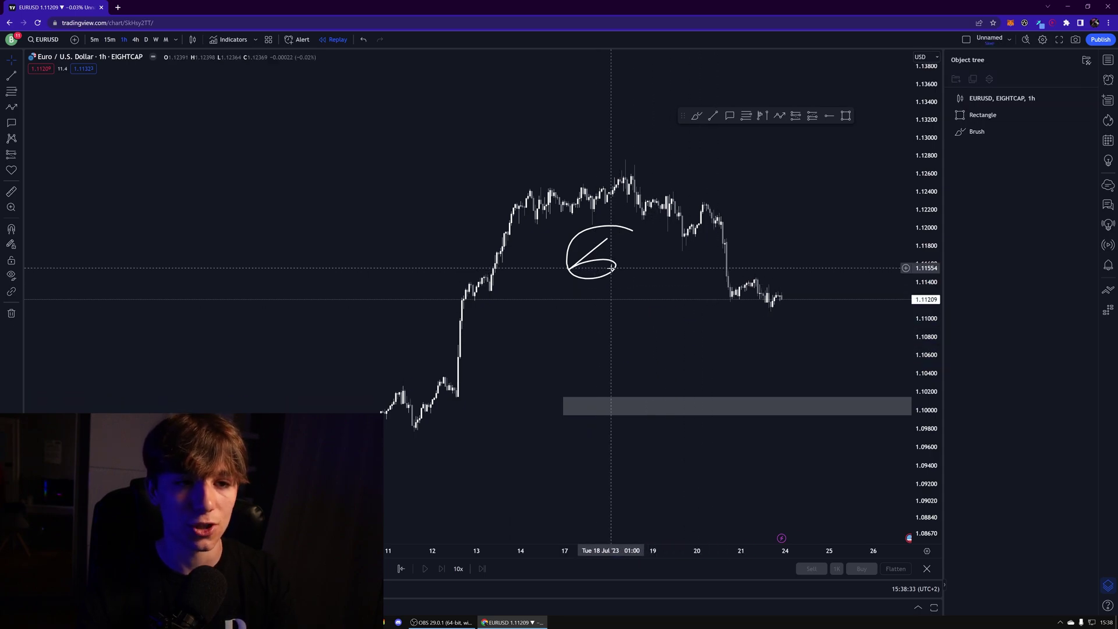
{"action": "key", "text": "ctrl+z"}
{"action": "key", "text": "ctrl+z"}
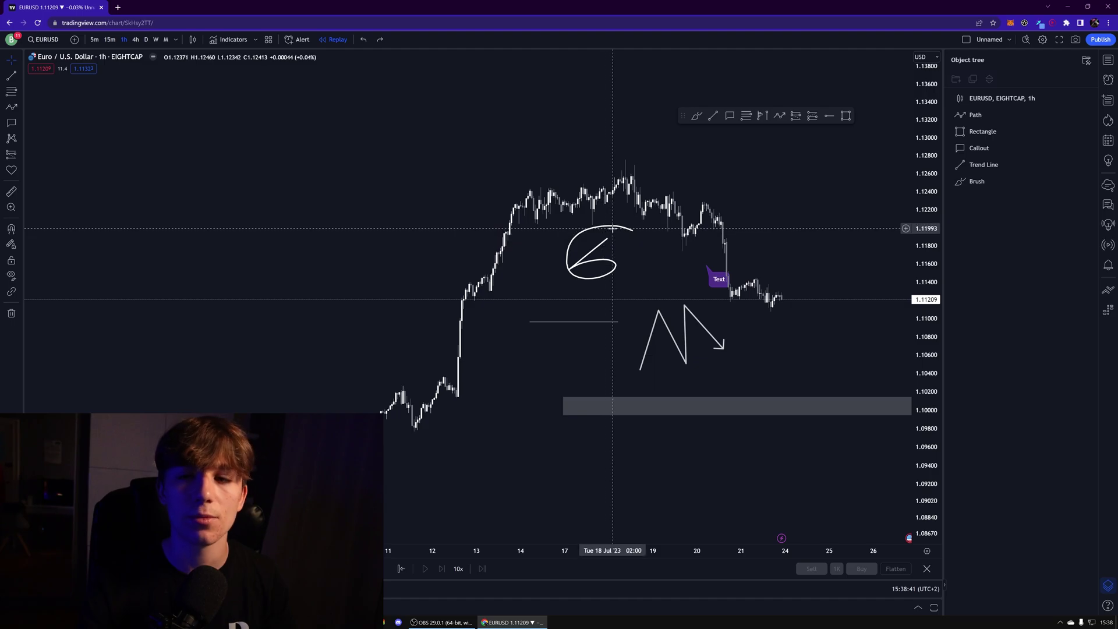
Delete the drawings one by one from the Object tree, then undo to restore them.
{"action": "left_click", "coordinate": [1089, 131]}
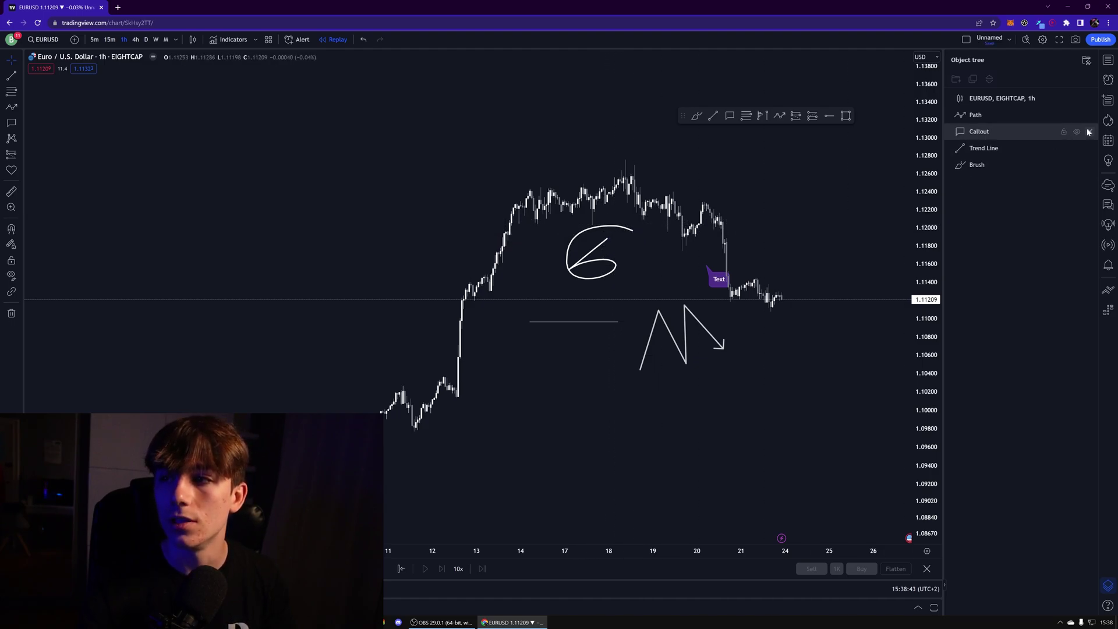
{"action": "left_click", "coordinate": [1089, 131]}
{"action": "left_click", "coordinate": [1089, 131]}
{"action": "left_click", "coordinate": [1088, 131]}
{"action": "key", "text": "ctrl+z"}
{"action": "key", "text": "ctrl+z"}
{"action": "key", "text": "ctrl+z"}
{"action": "key", "text": "ctrl+z"}
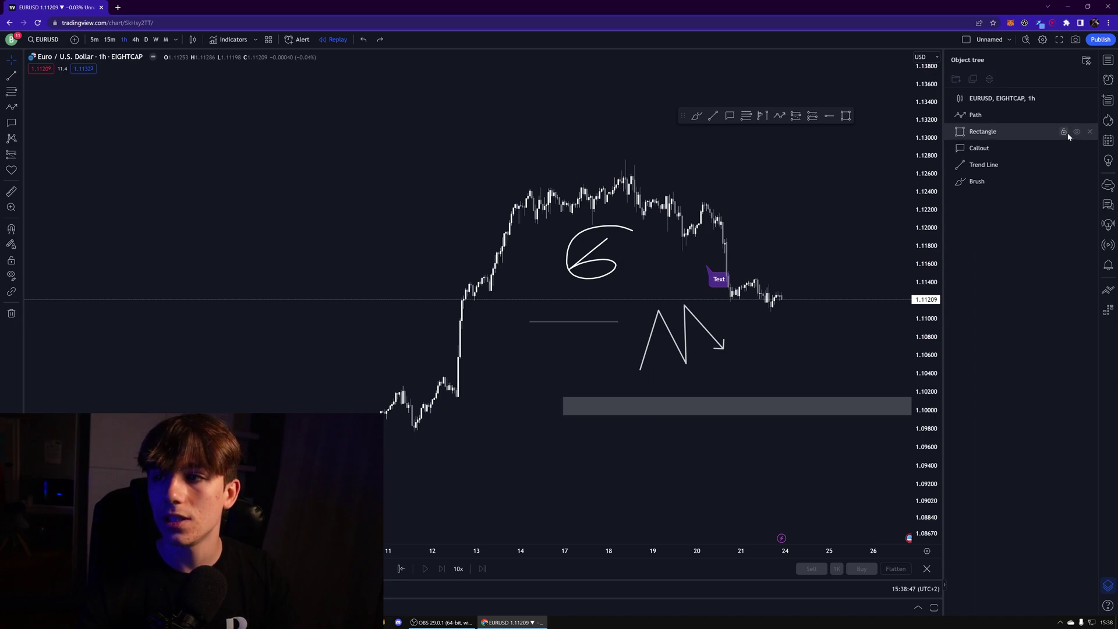
Select all five drawings from Path to Brush in the Object tree and delete them.
{"action": "left_click", "coordinate": [1011, 118]}
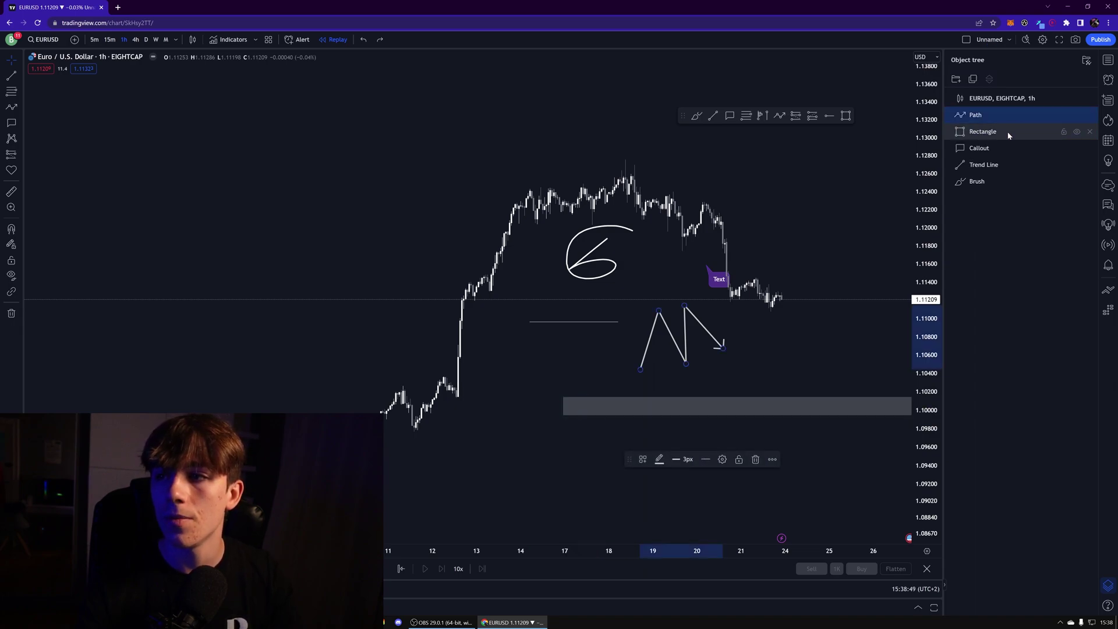
{"action": "left_click", "coordinate": [991, 182], "text": "shift"}
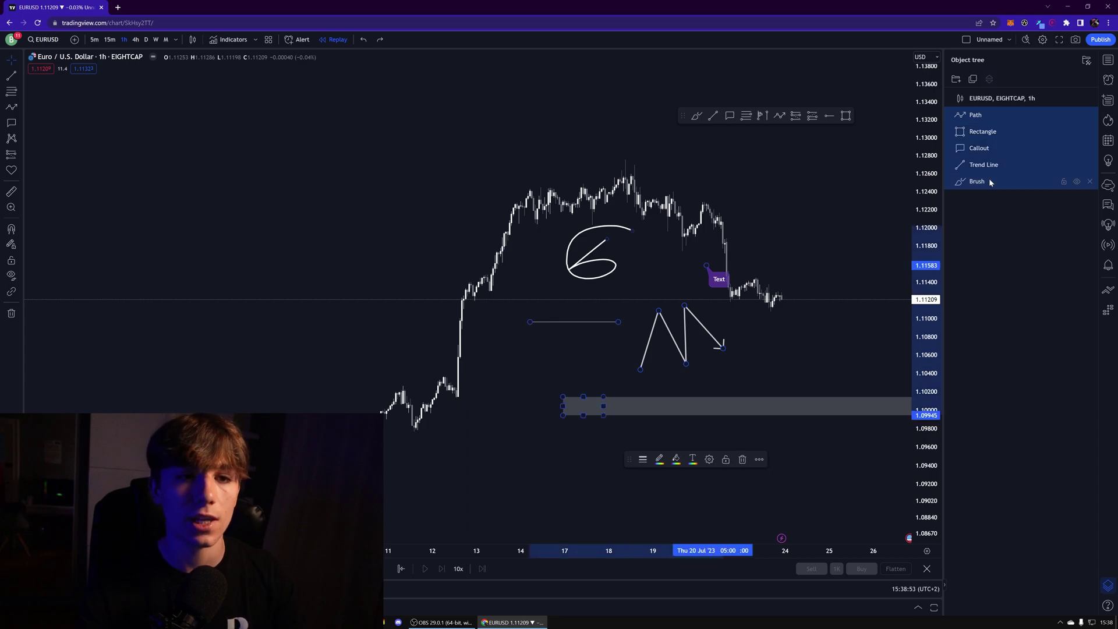
{"action": "key", "text": "Delete"}
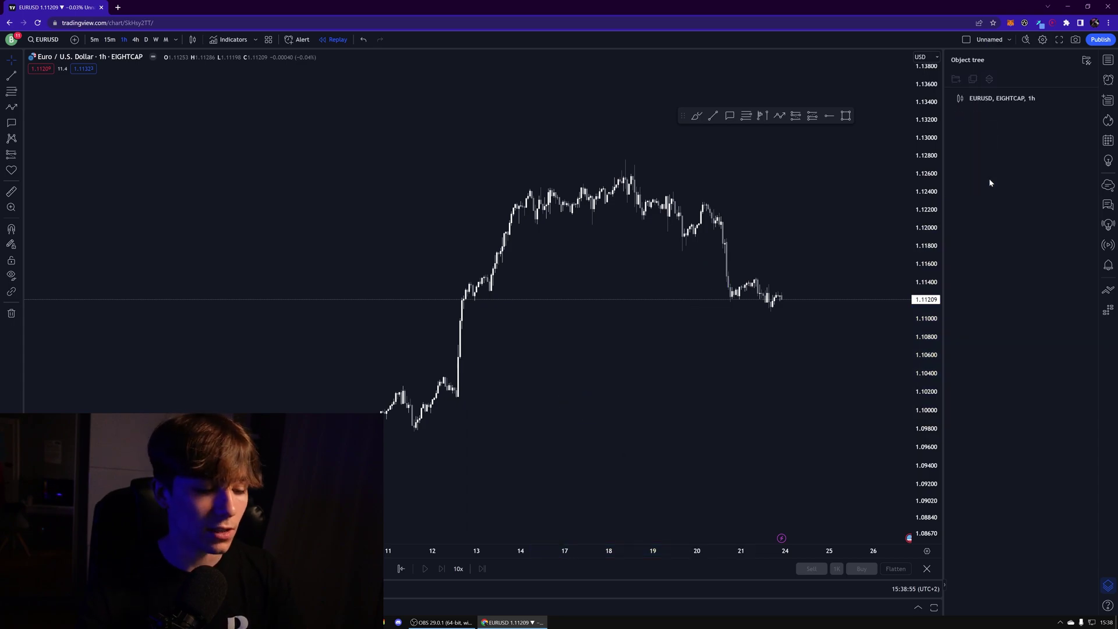
Restore the drawings with undo and put the Path drawing into a new Group 1.
{"action": "key", "text": "ctrl+z"}
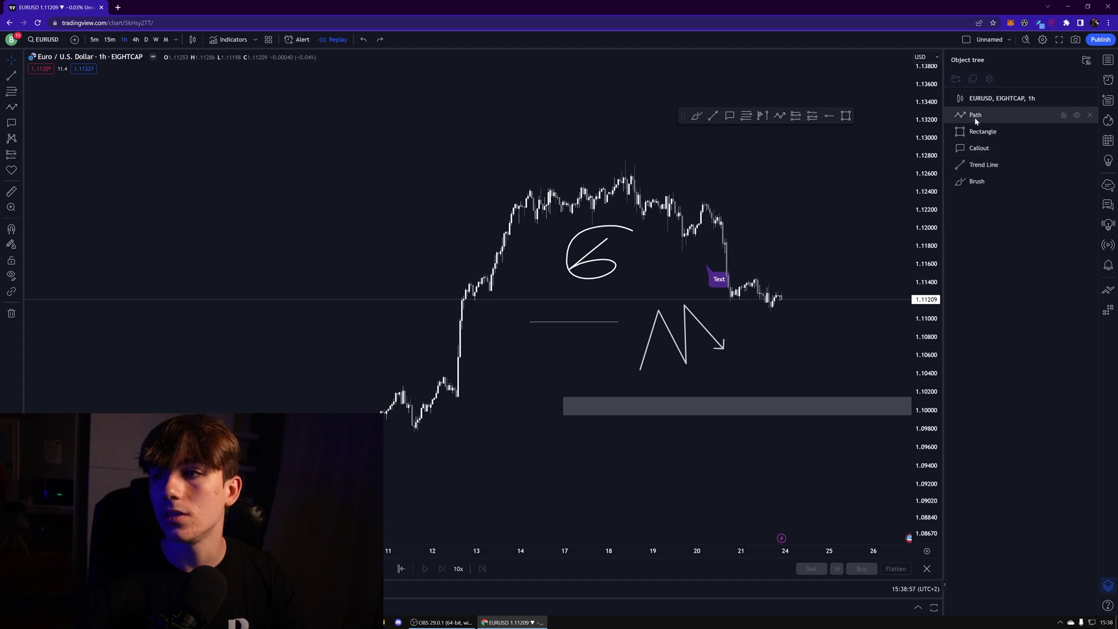
{"action": "left_click", "coordinate": [974, 117]}
{"action": "left_click", "coordinate": [979, 131]}
{"action": "left_click", "coordinate": [980, 118]}
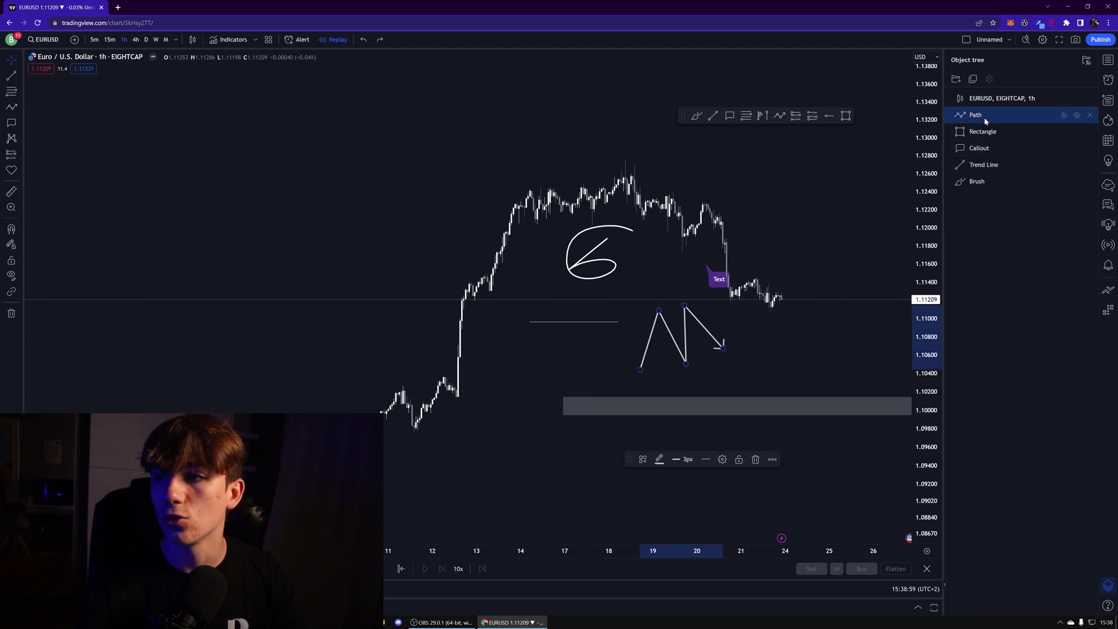
{"action": "right_click", "coordinate": [984, 119]}
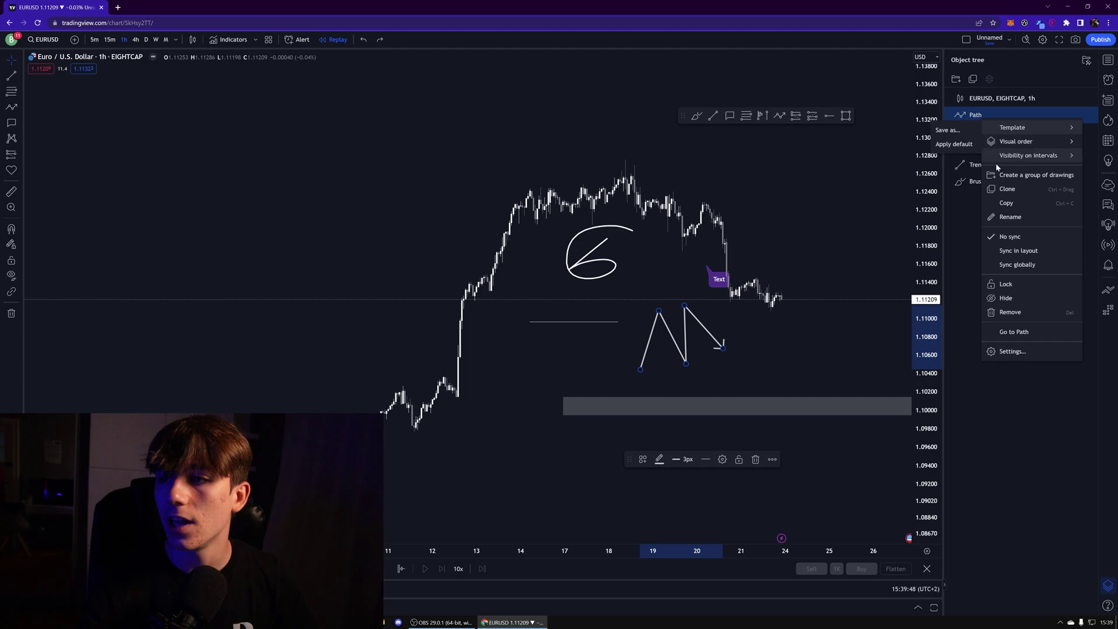
{"action": "left_click", "coordinate": [1006, 182]}
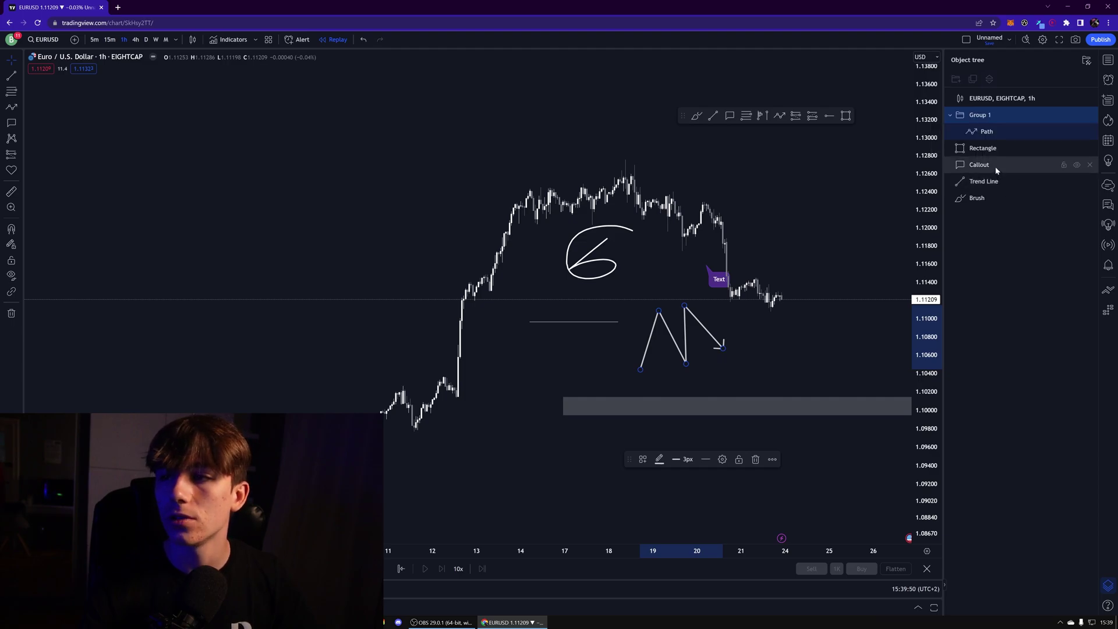
Move the Callout into Group 1, then collapse the group and hide its drawings.
{"action": "left_click", "coordinate": [995, 164]}
{"action": "left_click_drag", "start_coordinate": [996, 168], "coordinate": [970, 124]}
{"action": "left_click", "coordinate": [984, 181]}
{"action": "left_click", "coordinate": [993, 167], "text": "ctrl"}
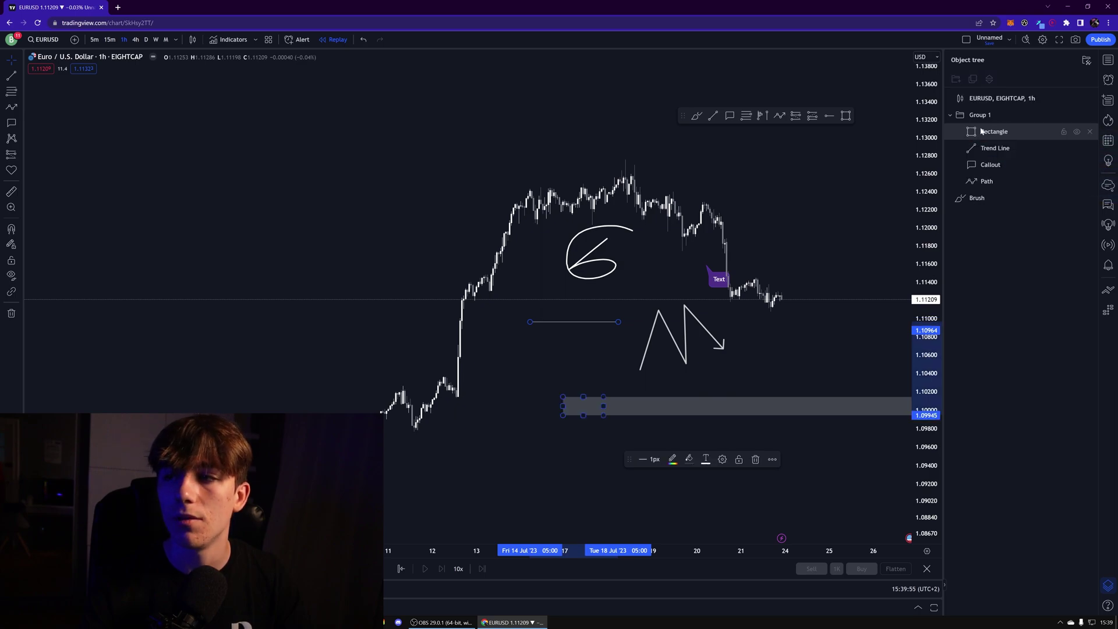
{"action": "left_click", "coordinate": [952, 117]}
{"action": "left_click", "coordinate": [1077, 116]}
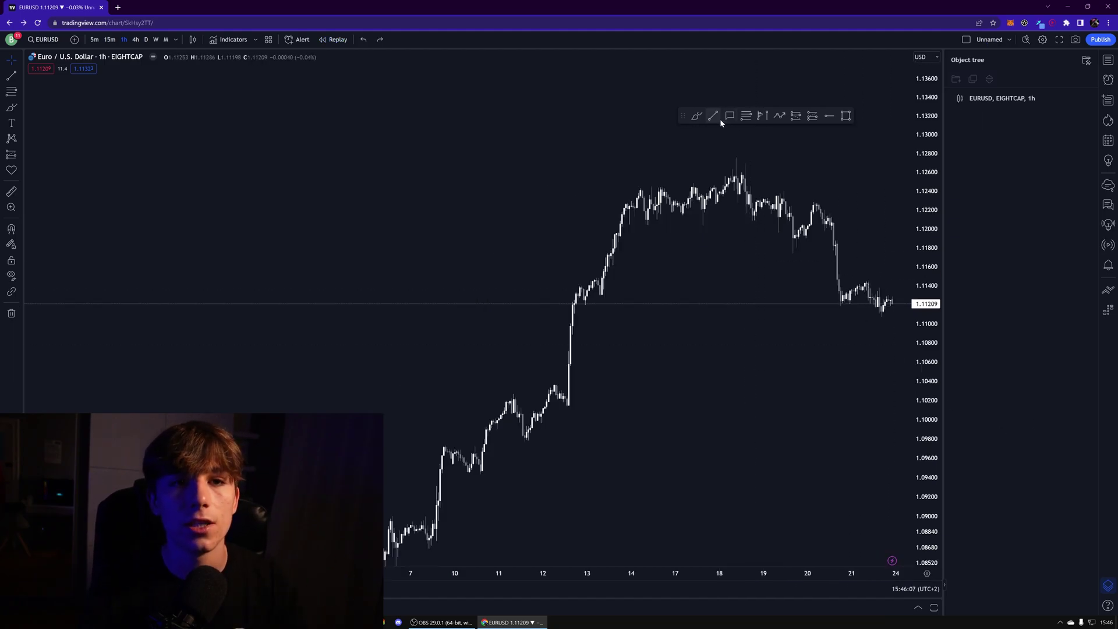
Place a horizontal ray at 1.10463 on the EURUSD chart.
{"action": "left_click", "coordinate": [831, 117]}
{"action": "left_click", "coordinate": [556, 375]}
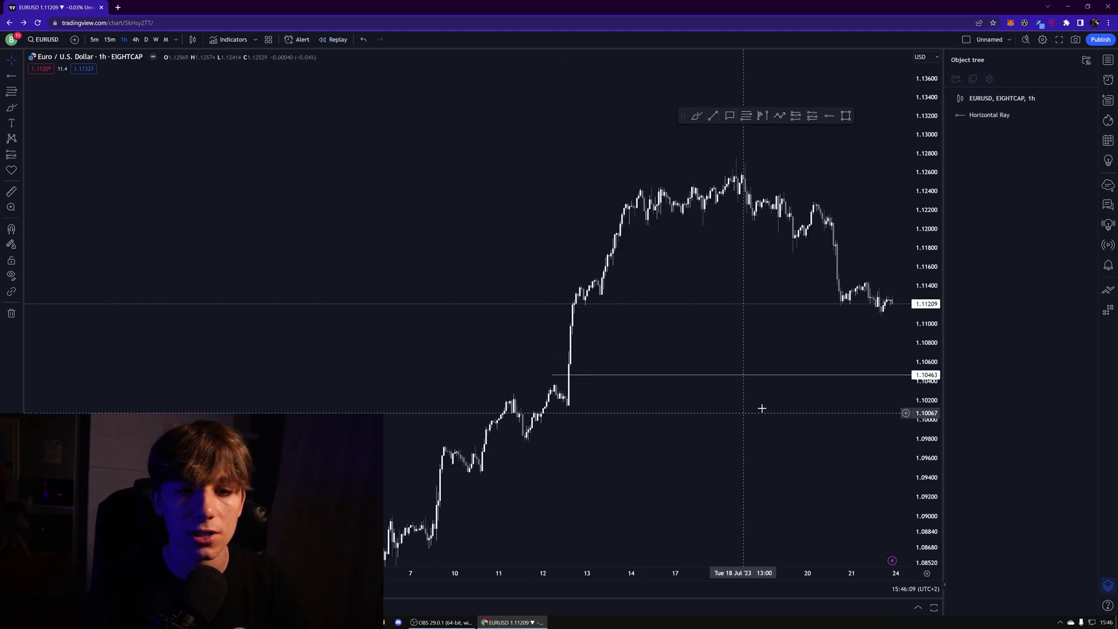
{"action": "left_click_drag", "start_coordinate": [762, 407], "coordinate": [728, 331]}
Draw a downward Path arrow from the latest price past the ray, then open the ray's options.
{"action": "left_click", "coordinate": [779, 116]}
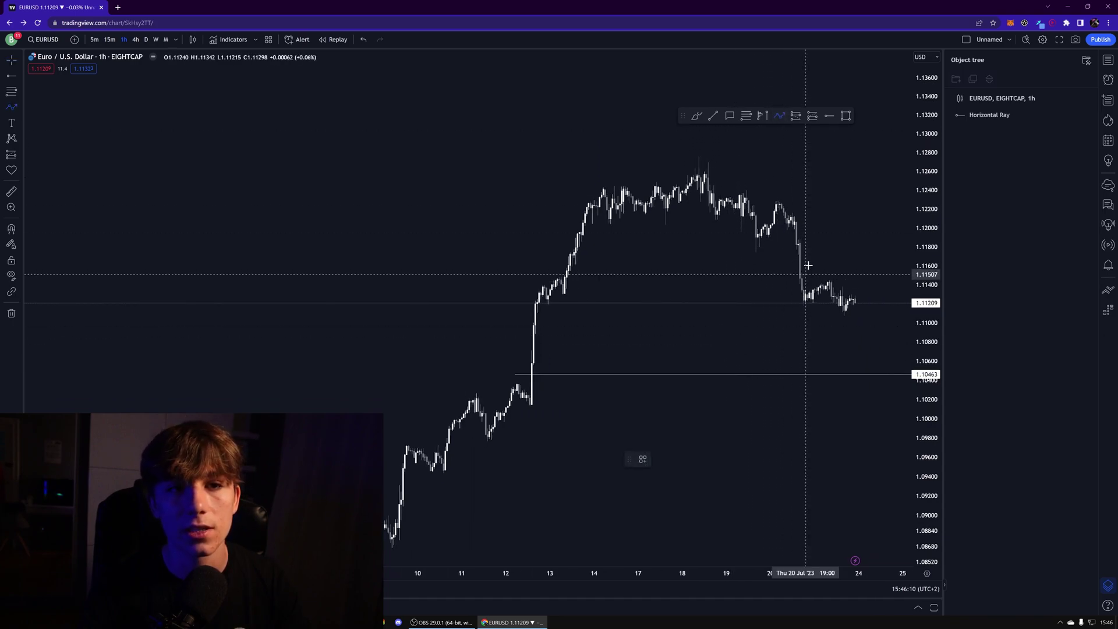
{"action": "left_click", "coordinate": [837, 318]}
{"action": "double_click", "coordinate": [871, 401]}
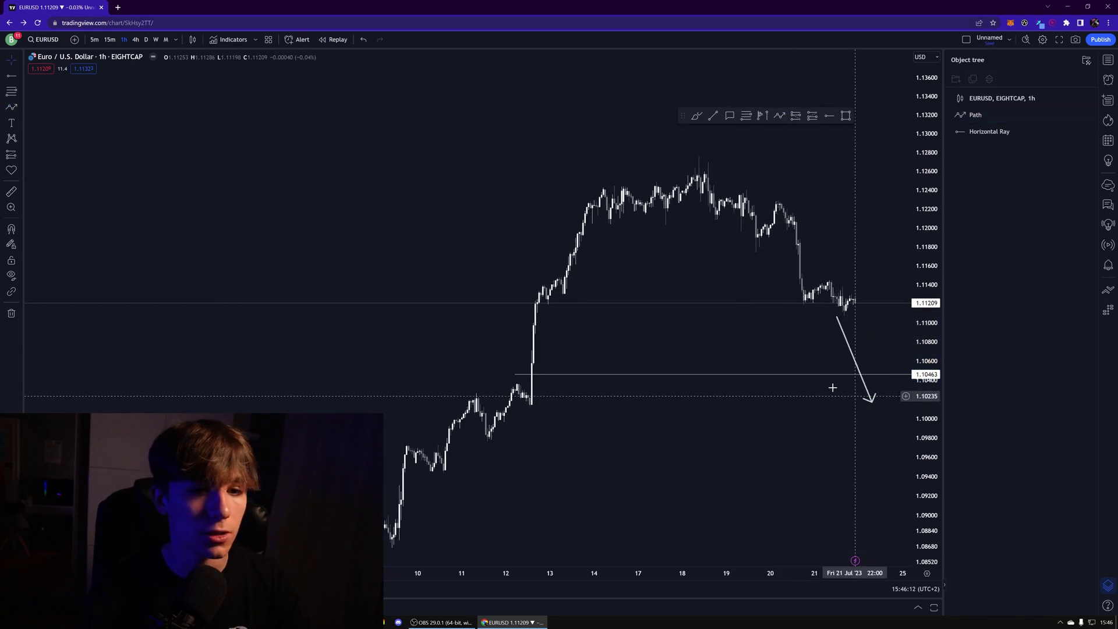
{"action": "left_click", "coordinate": [770, 376]}
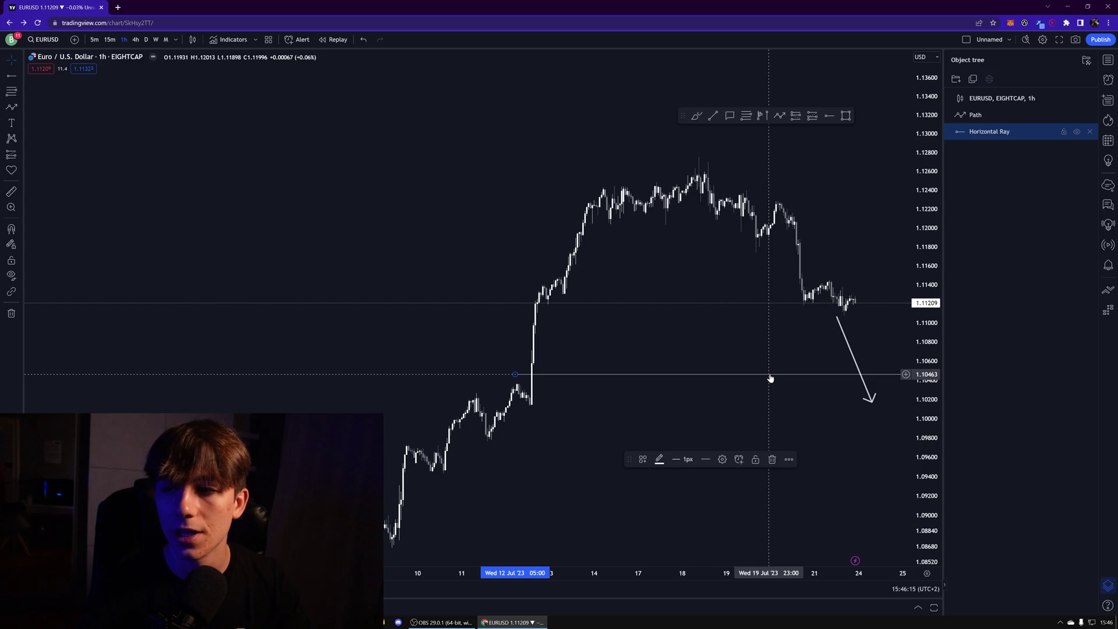
{"action": "right_click", "coordinate": [770, 377]}
{"action": "left_click", "coordinate": [803, 385]}
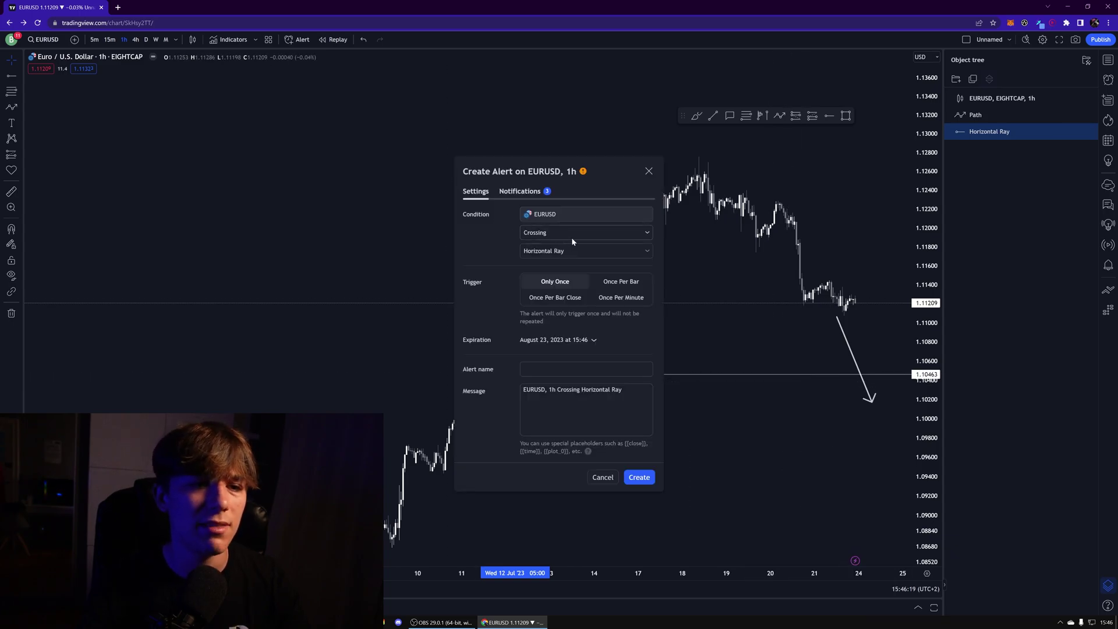
{"action": "left_click", "coordinate": [515, 195]}
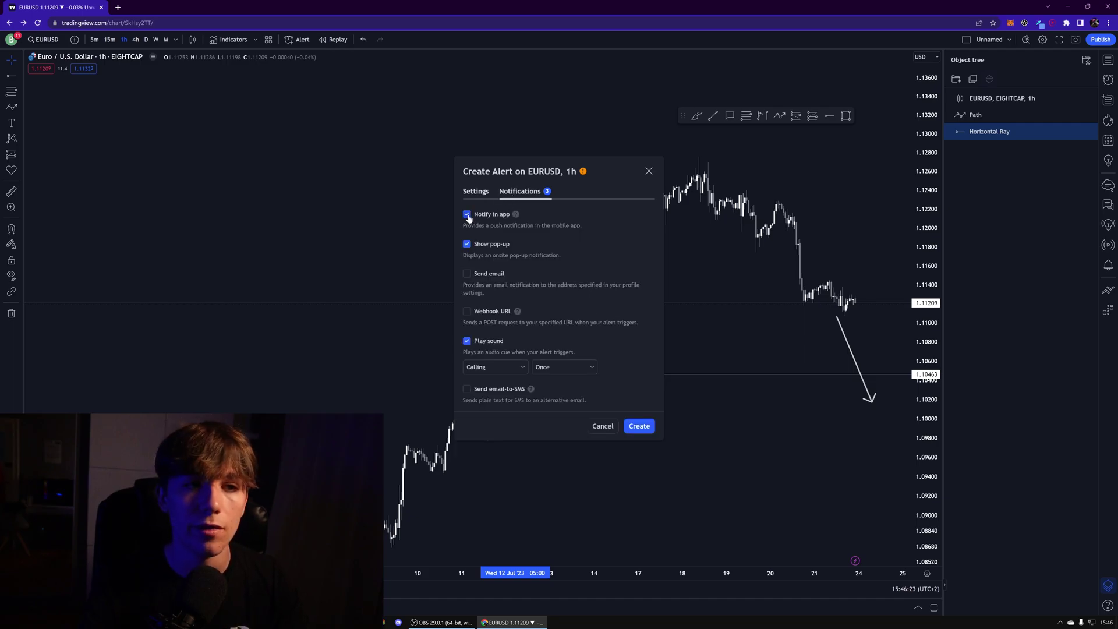
{"action": "left_click", "coordinate": [477, 191]}
Close the alert setup, deselect the ray, and go to the profile page via the account menu.
{"action": "left_click", "coordinate": [649, 171]}
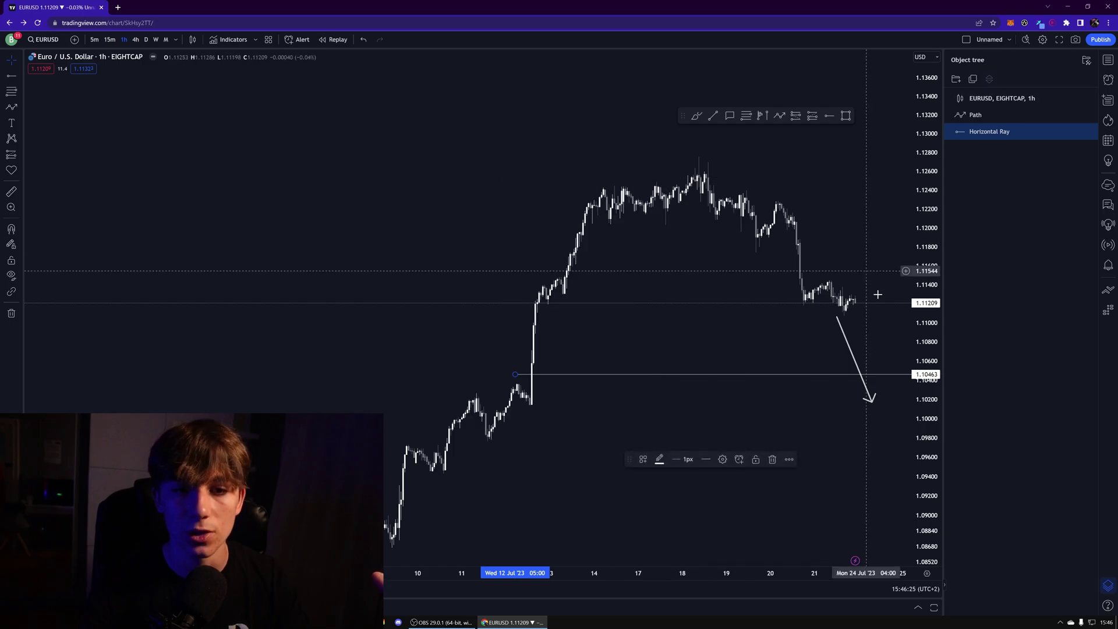
{"action": "left_click", "coordinate": [862, 410]}
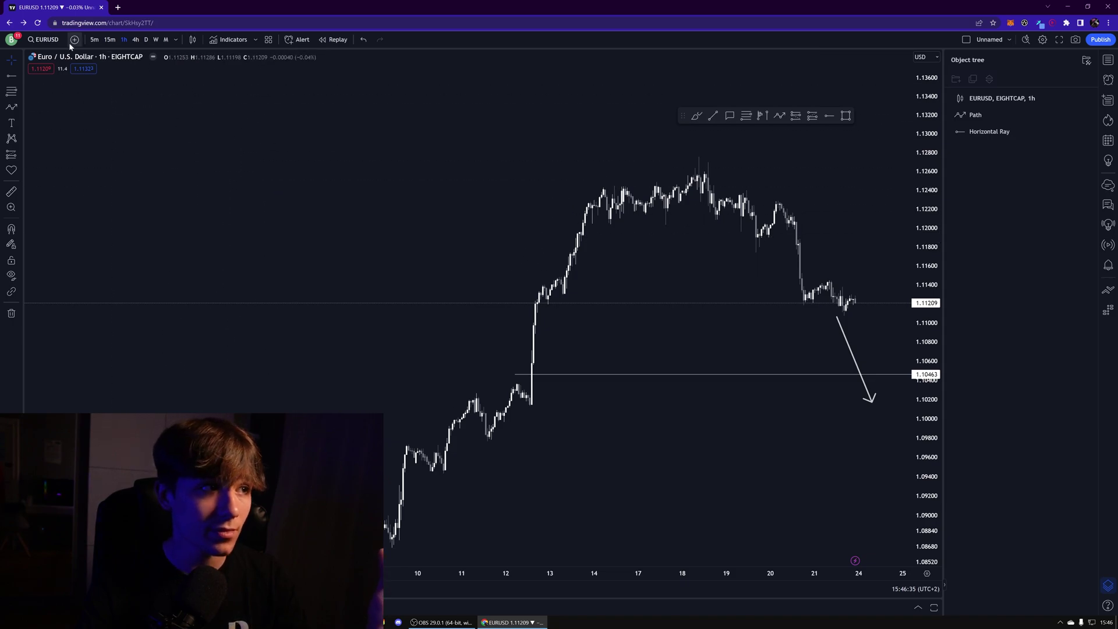
{"action": "left_click", "coordinate": [12, 41]}
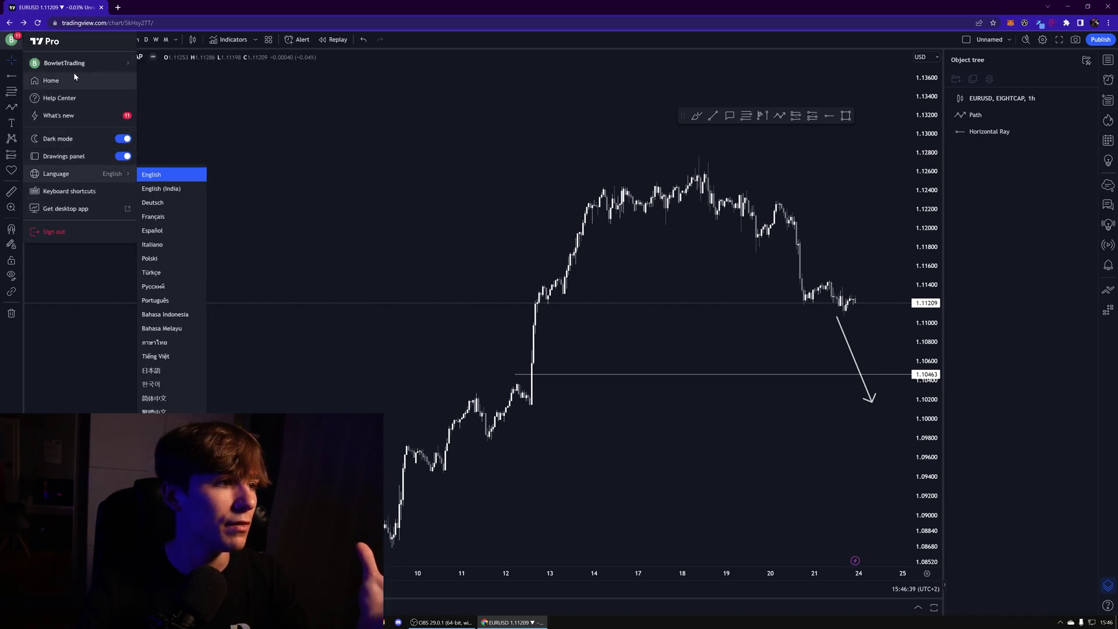
{"action": "mouse_move", "coordinate": [121, 68]}
{"action": "left_click", "coordinate": [151, 78]}
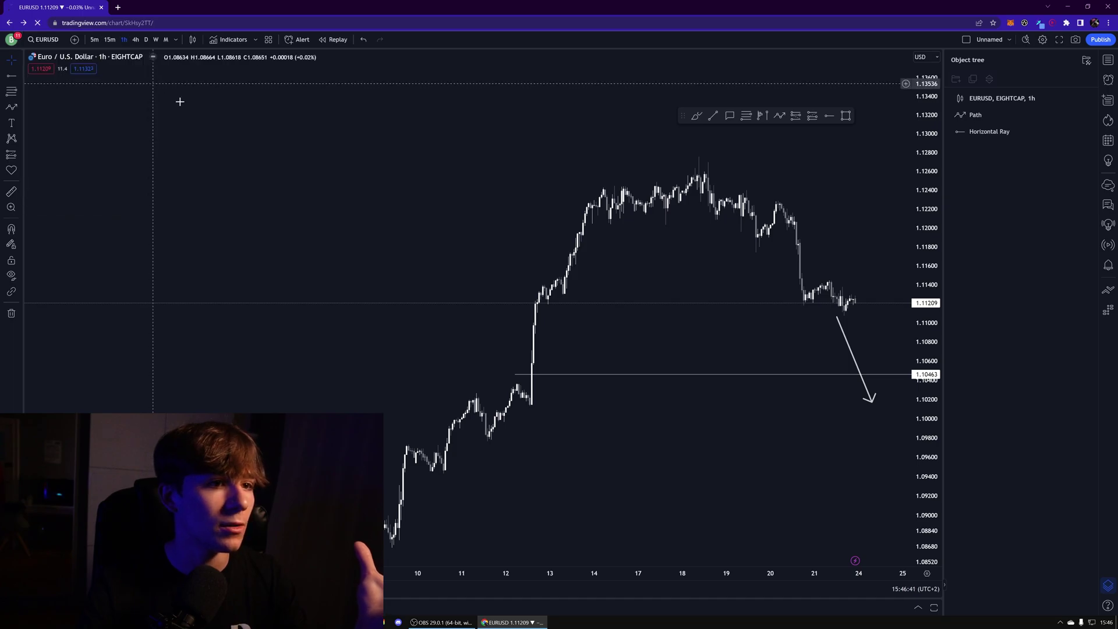
On the profile SETTINGS tab, follow the 'Email address' link under the SMS email field.
{"action": "left_click", "coordinate": [386, 198]}
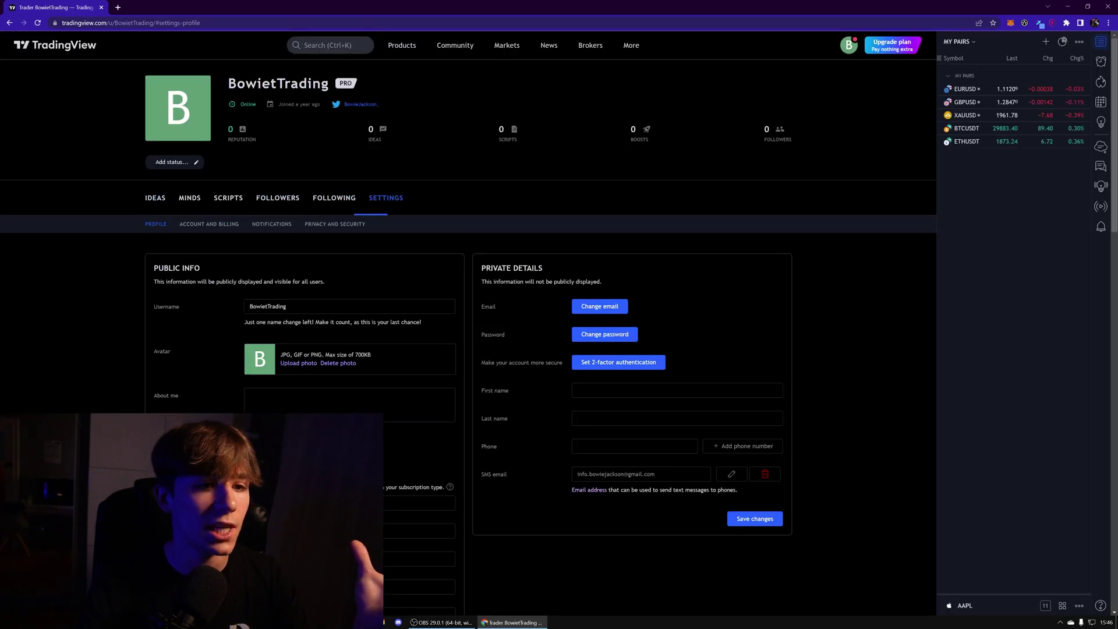
{"action": "scroll", "coordinate": [630, 424], "scroll_direction": "down", "scroll_amount": 2}
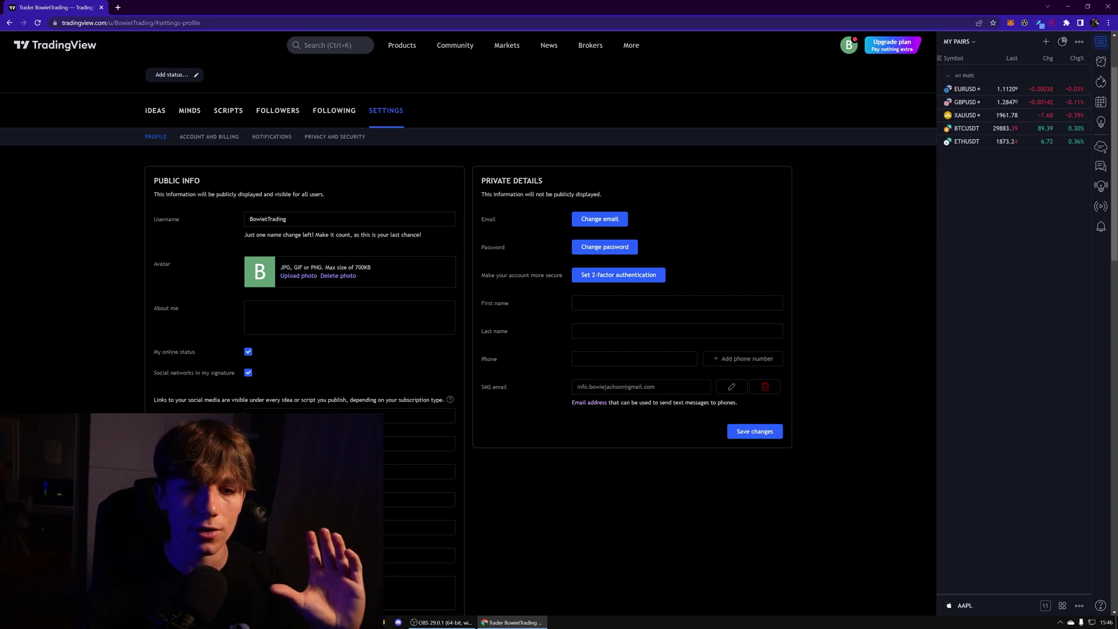
{"action": "left_click", "coordinate": [591, 403]}
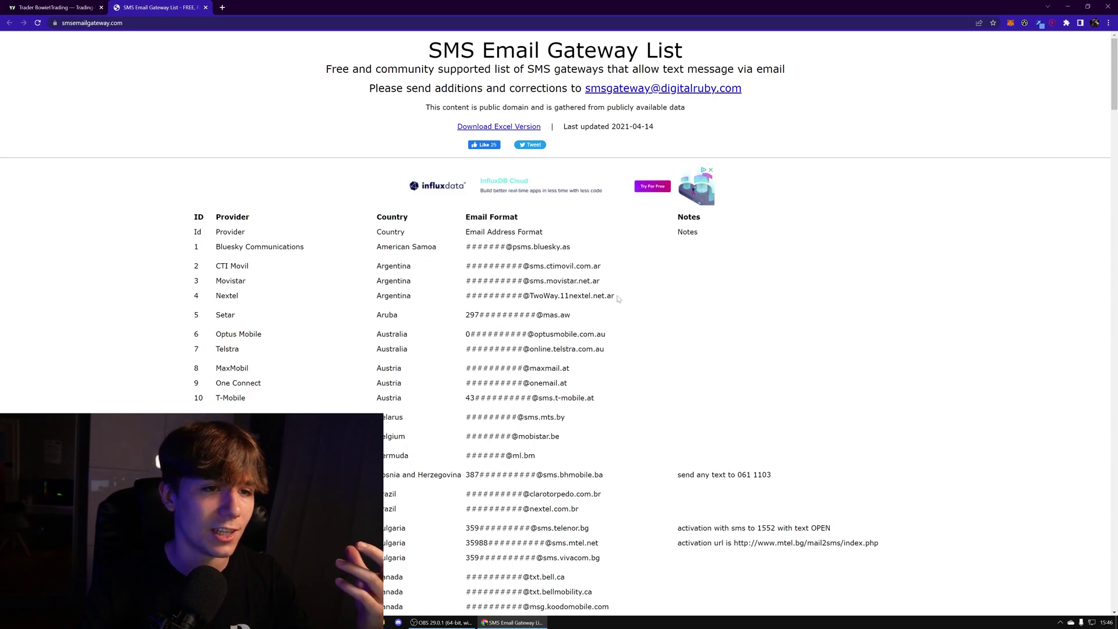
{"action": "left_click_drag", "start_coordinate": [615, 296], "coordinate": [466, 232]}
{"action": "scroll", "coordinate": [443, 323], "scroll_direction": "down", "scroll_amount": 5}
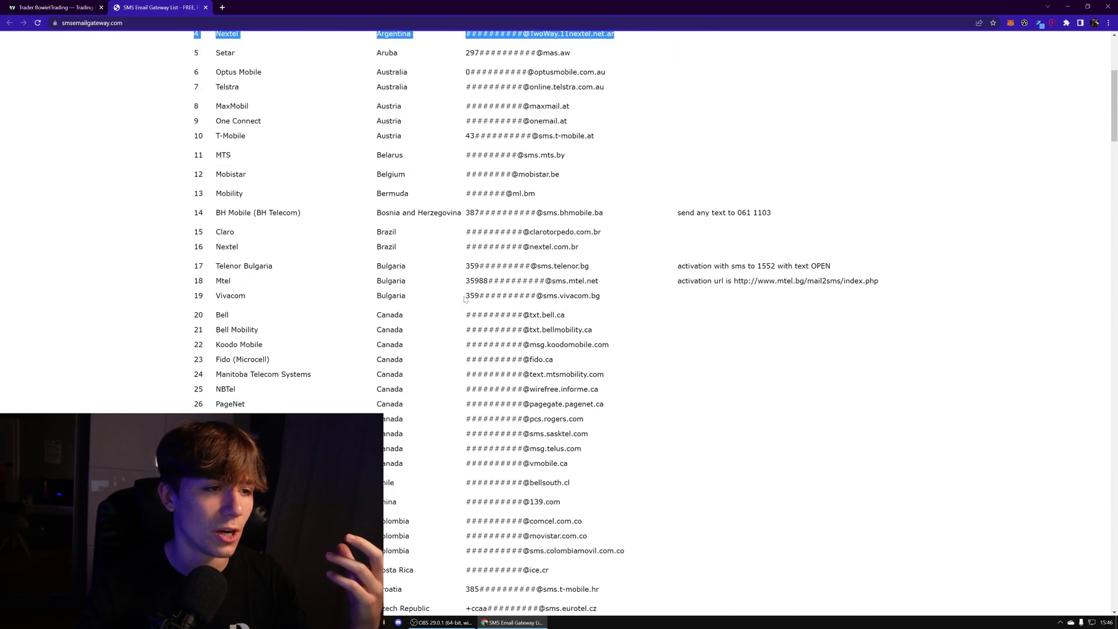
{"action": "left_click", "coordinate": [442, 322]}
{"action": "left_click_drag", "start_coordinate": [530, 315], "coordinate": [669, 362]}
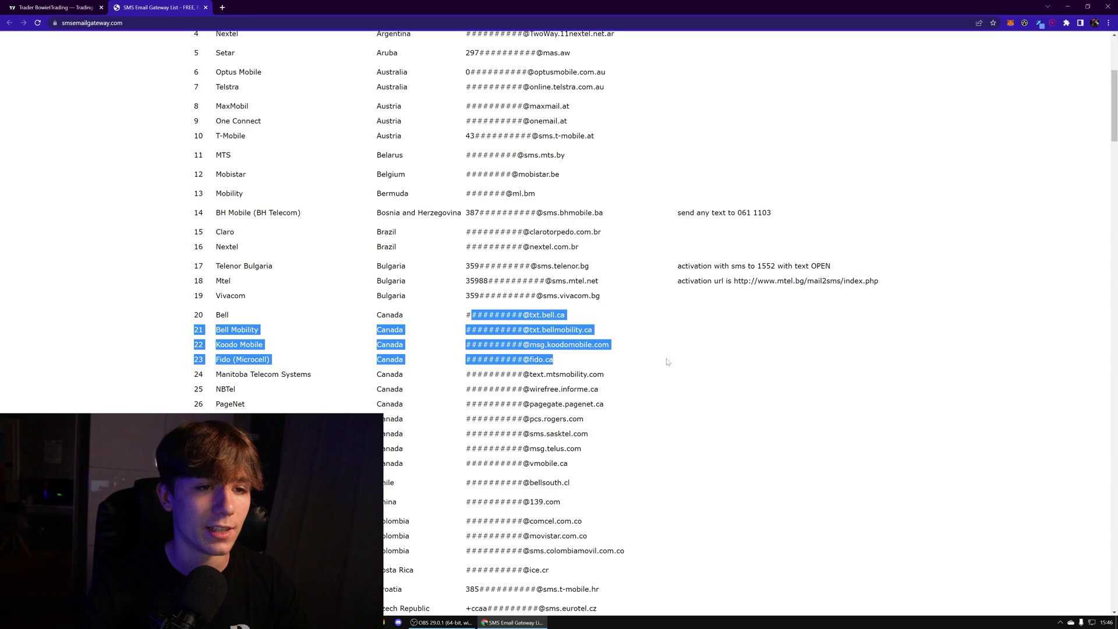
{"action": "left_click", "coordinate": [598, 335]}
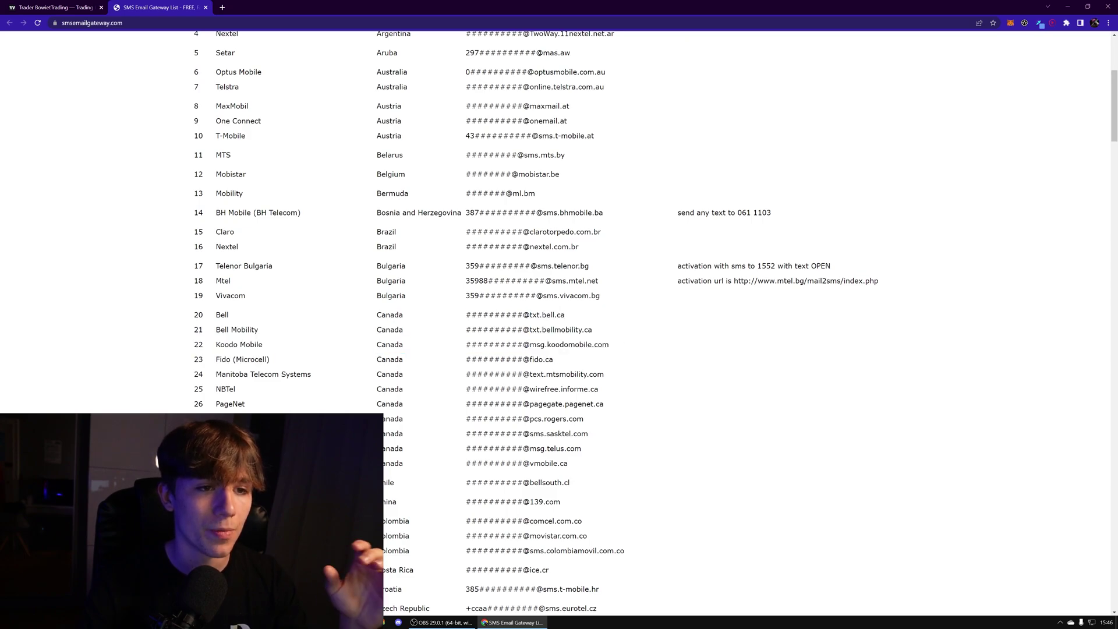
{"action": "left_click_drag", "start_coordinate": [533, 330], "coordinate": [469, 330]}
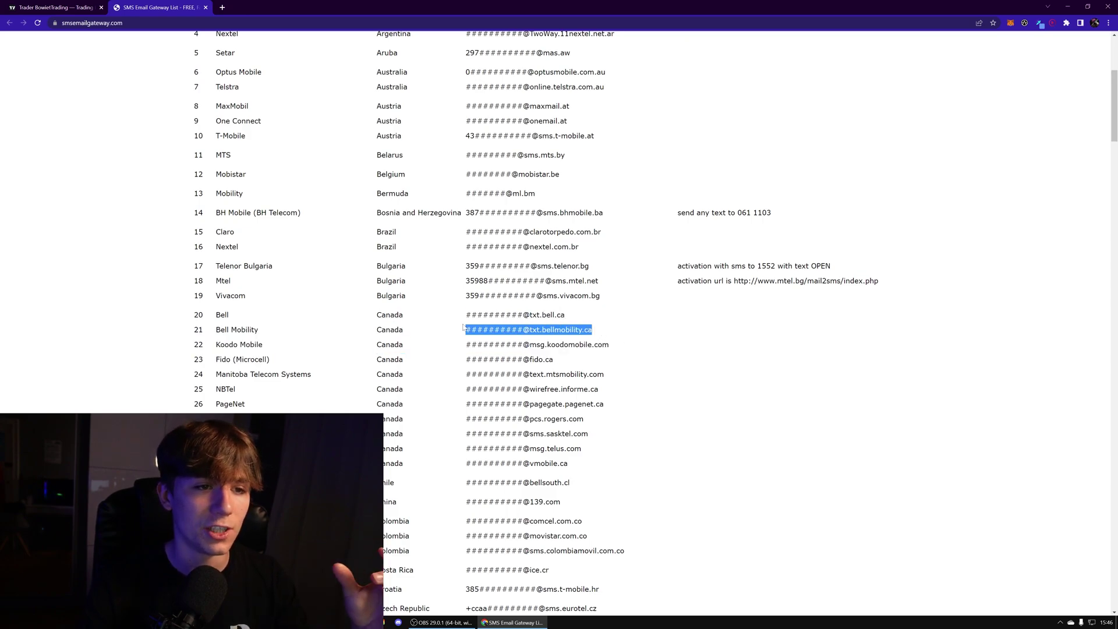
{"action": "left_click", "coordinate": [471, 330]}
Scroll back up, highlight the Argentina and Aruba rows, and return to the TradingView tab.
{"action": "scroll", "coordinate": [472, 330], "scroll_direction": "up", "scroll_amount": 5}
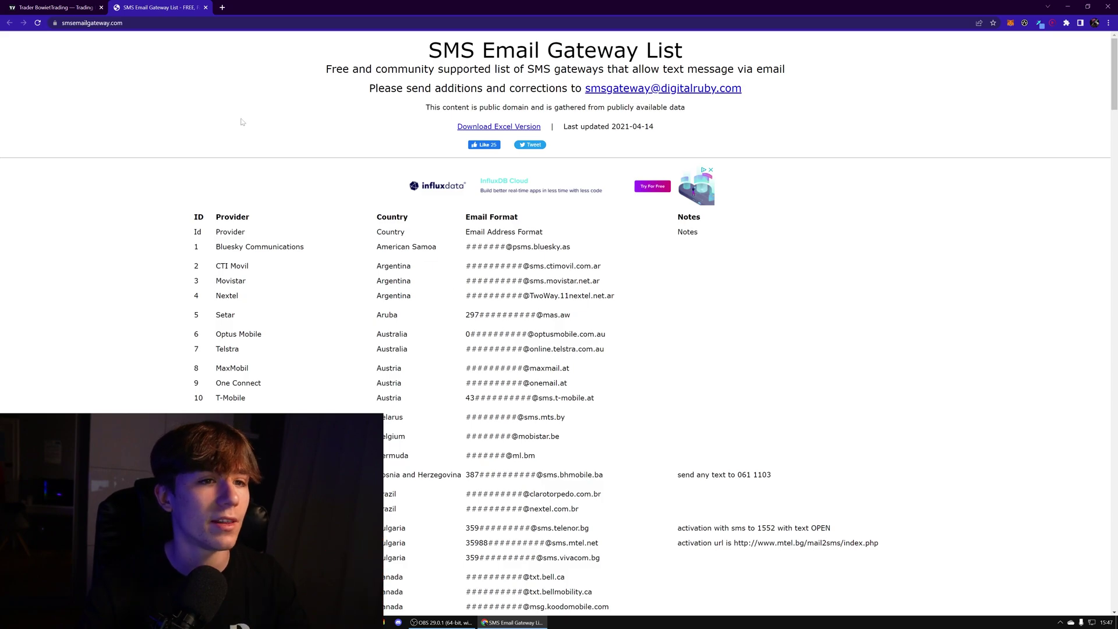
{"action": "scroll", "coordinate": [473, 329], "scroll_direction": "down", "scroll_amount": 11}
{"action": "scroll", "coordinate": [505, 332], "scroll_direction": "up", "scroll_amount": 11}
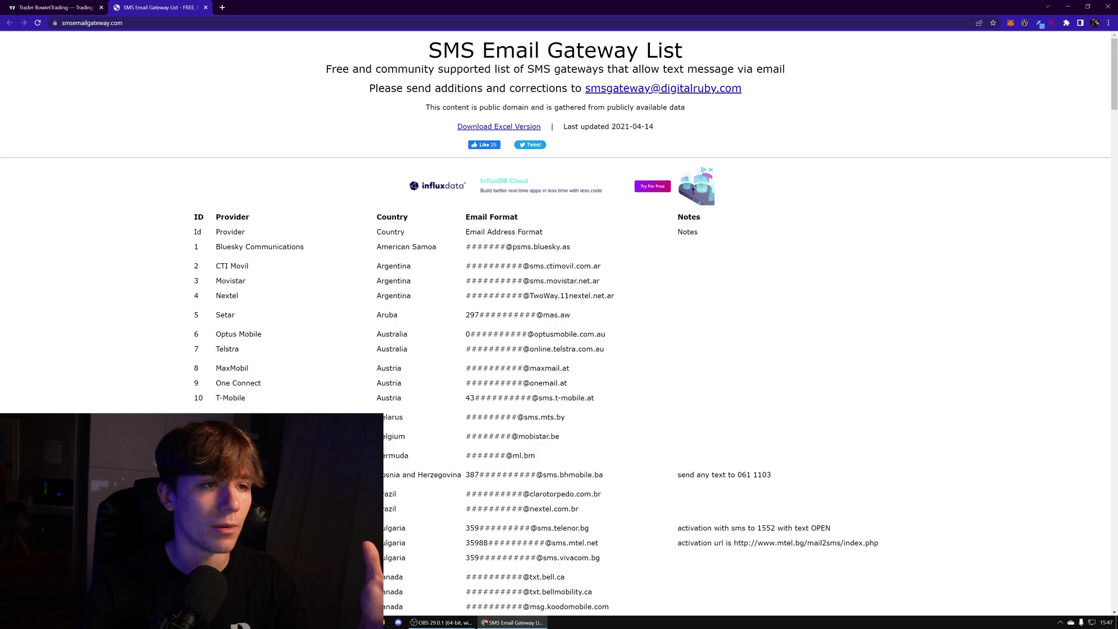
{"action": "left_click_drag", "start_coordinate": [398, 284], "coordinate": [411, 317]}
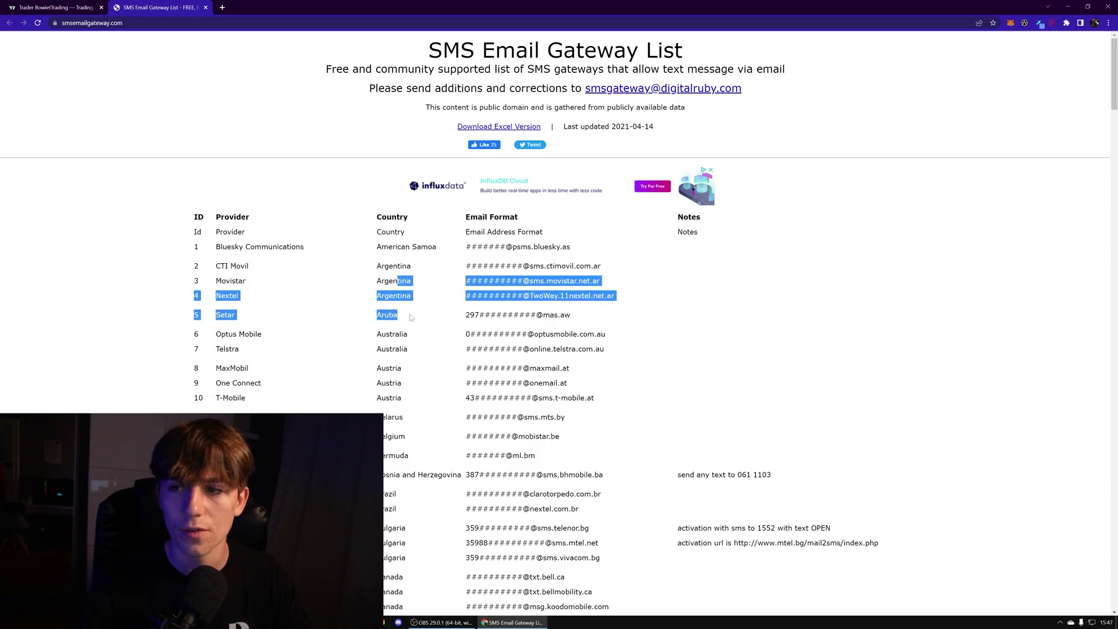
{"action": "left_click", "coordinate": [428, 335]}
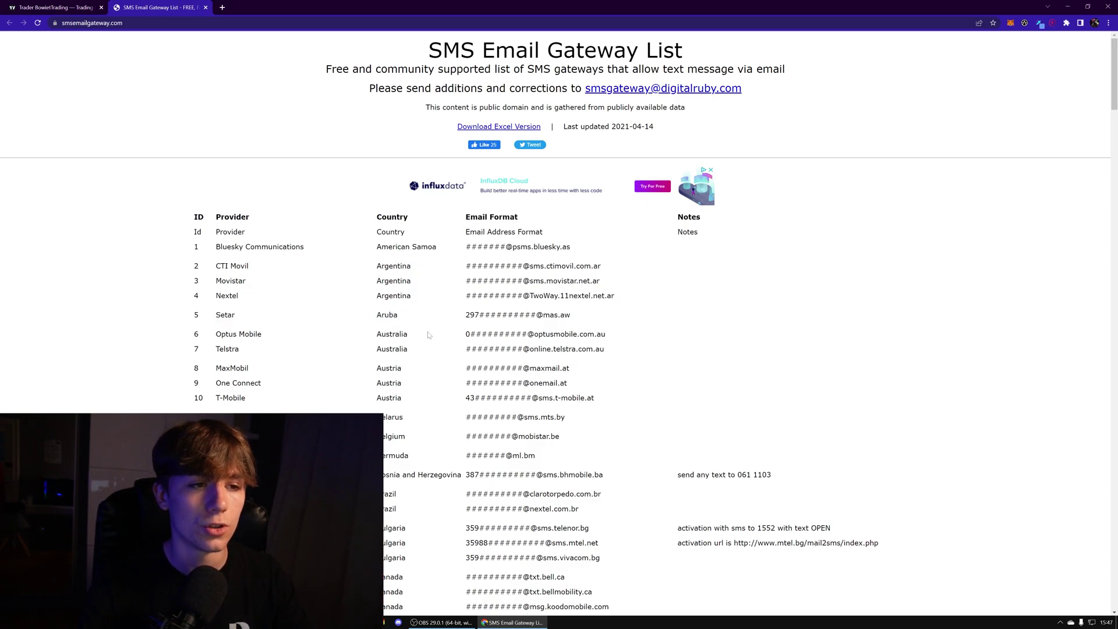
{"action": "left_click", "coordinate": [70, 5]}
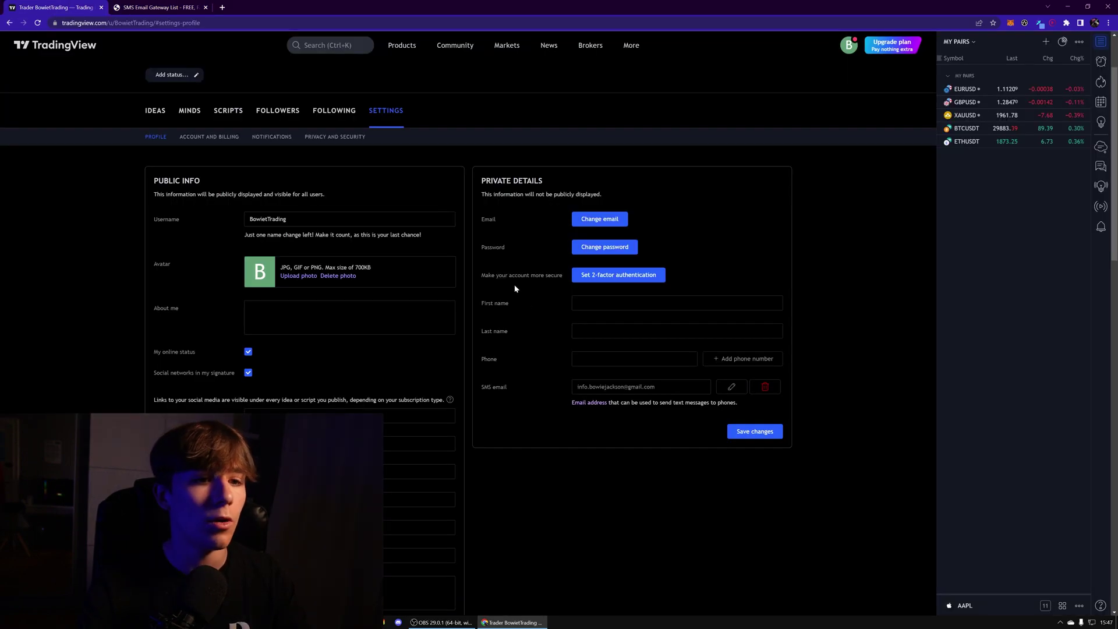
Deselect the SMS email text and navigate back twice to the EURUSD 1h chart.
{"action": "left_click", "coordinate": [548, 396]}
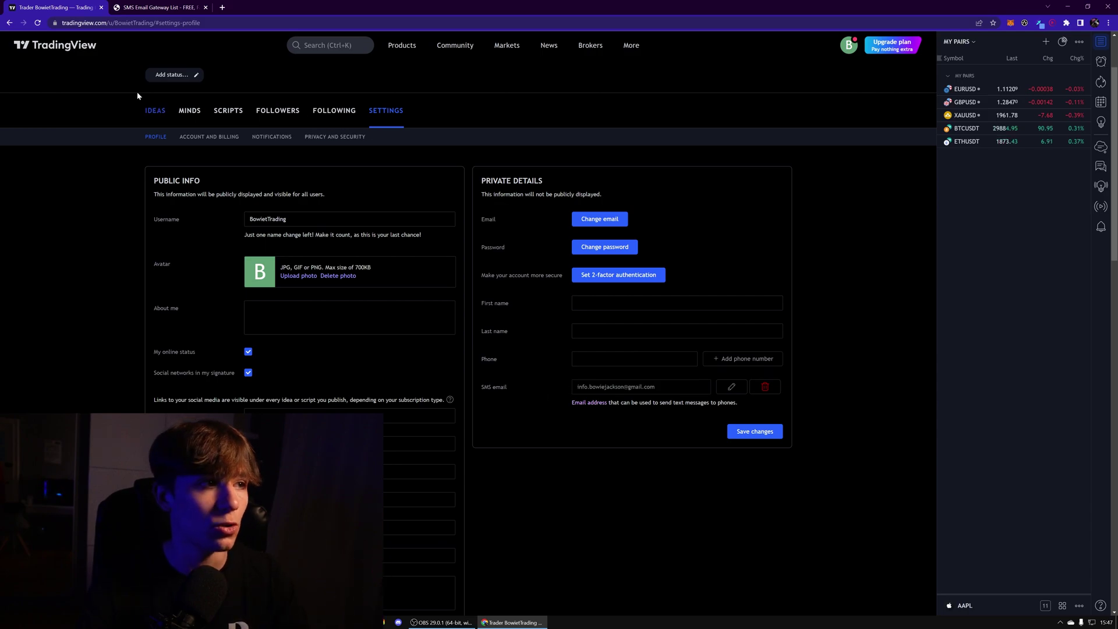
{"action": "left_click", "coordinate": [10, 23]}
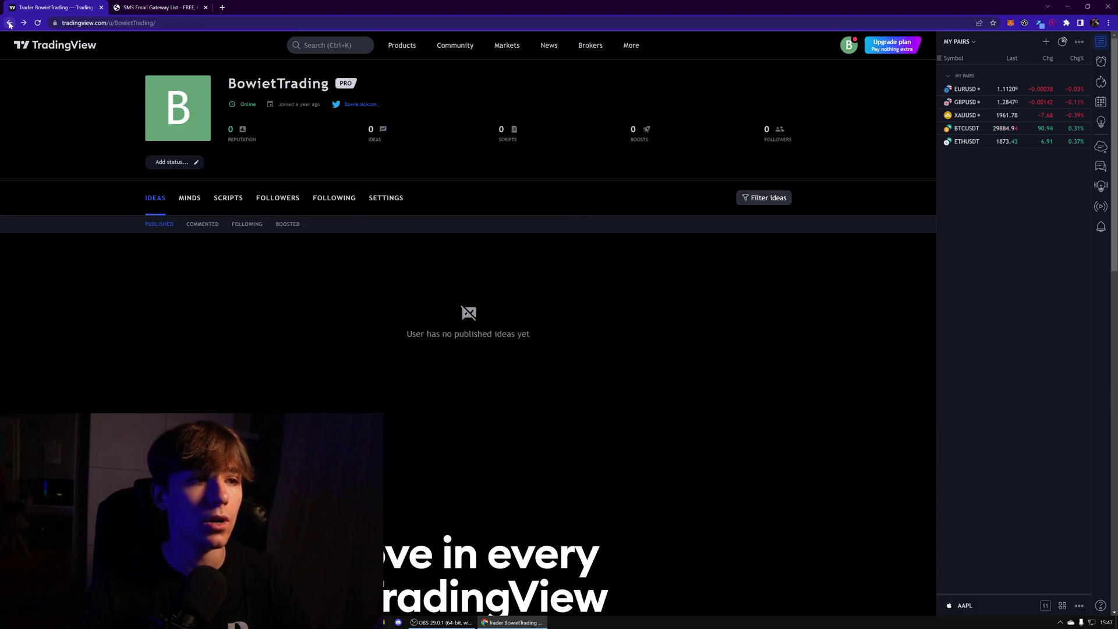
{"action": "left_click", "coordinate": [9, 23]}
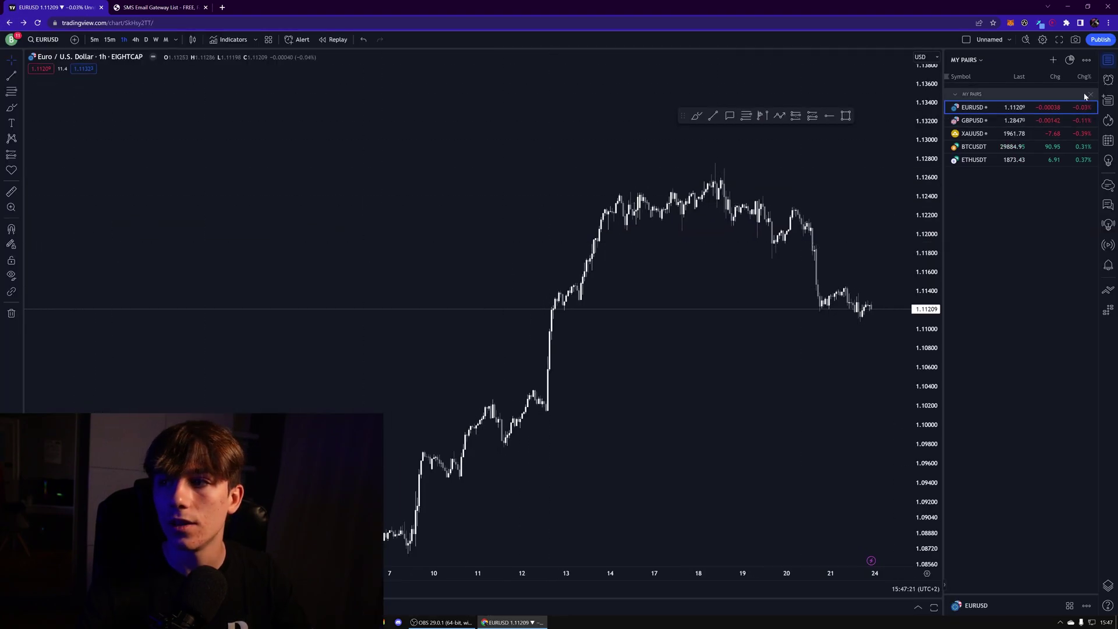
Show the Alerts list and place a magnet-snapped horizontal ray at the recent low 1.11194.
{"action": "left_click", "coordinate": [1108, 80]}
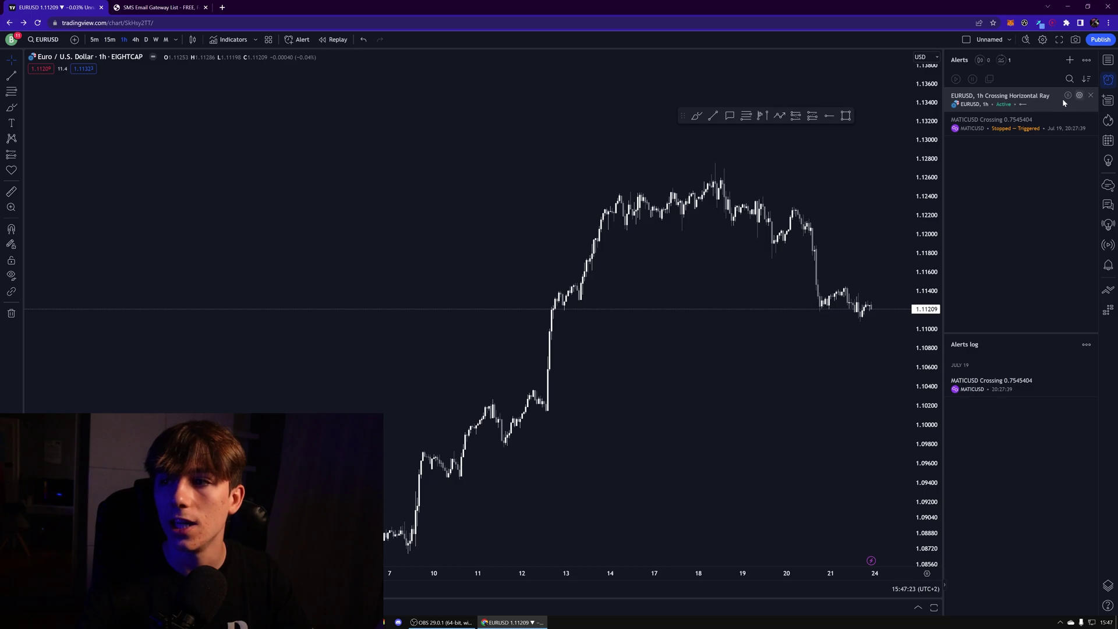
{"action": "left_click", "coordinate": [977, 117]}
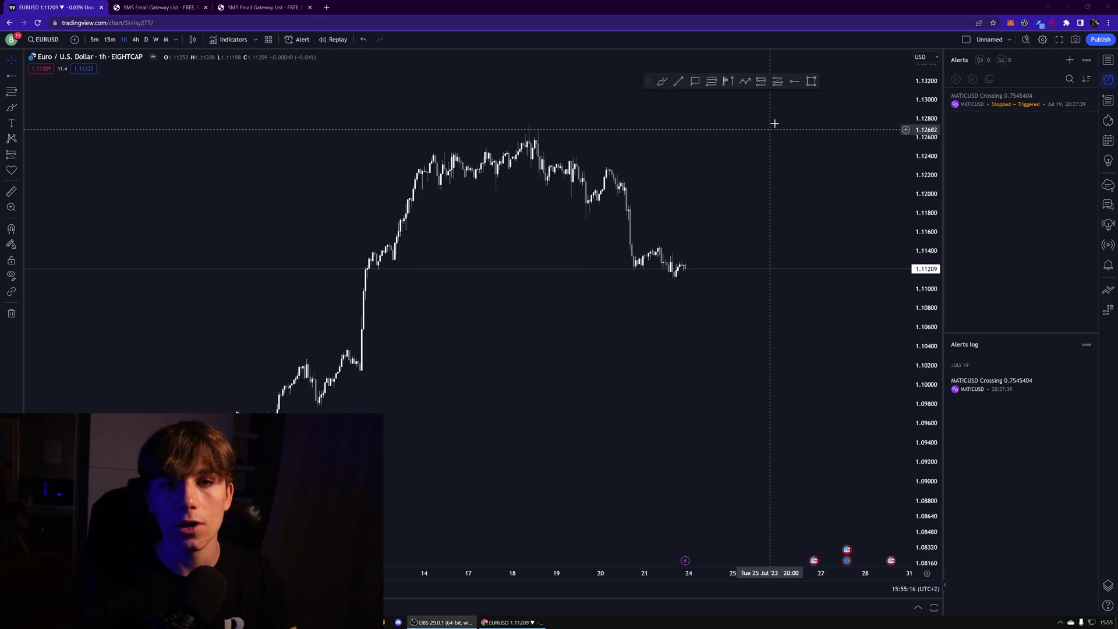
{"action": "left_click", "coordinate": [796, 83]}
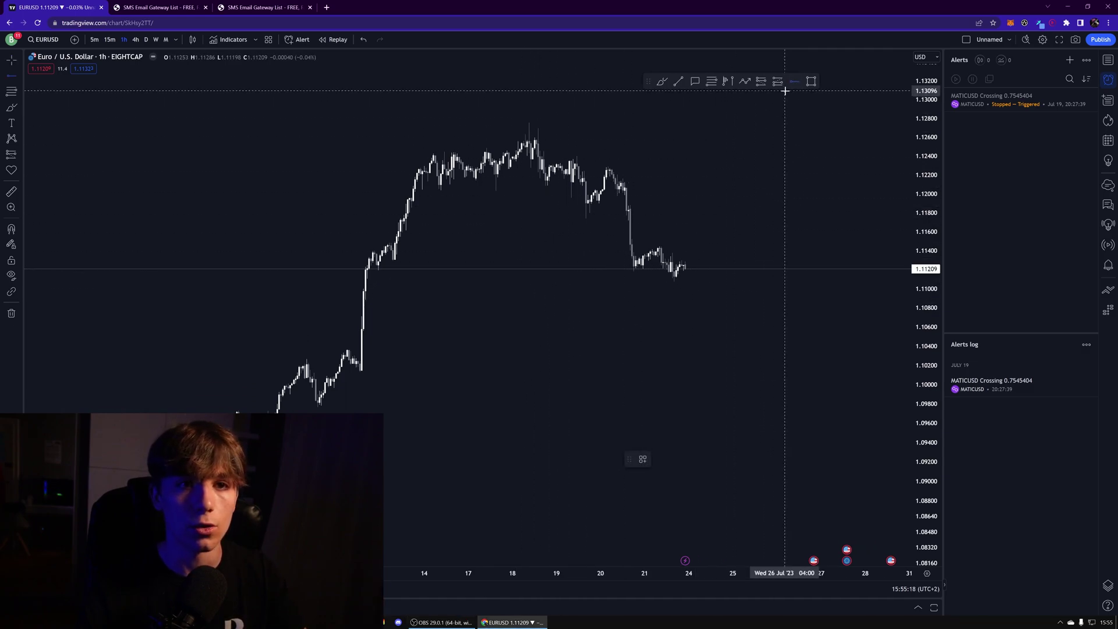
{"action": "left_click", "coordinate": [679, 82]}
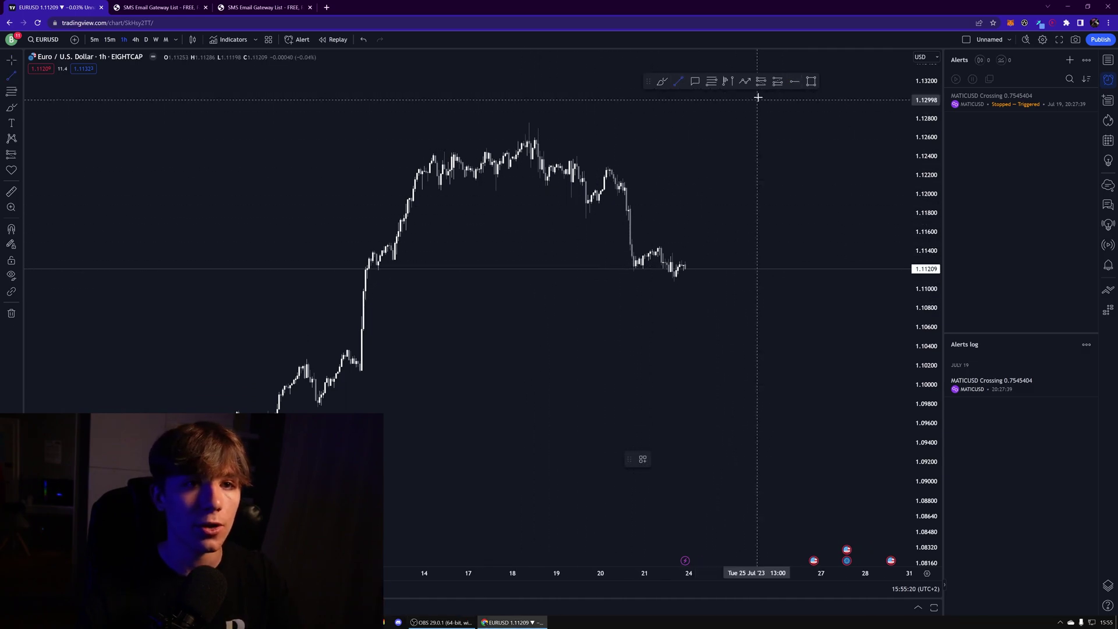
{"action": "left_click", "coordinate": [794, 82]}
{"action": "left_click", "coordinate": [11, 230]}
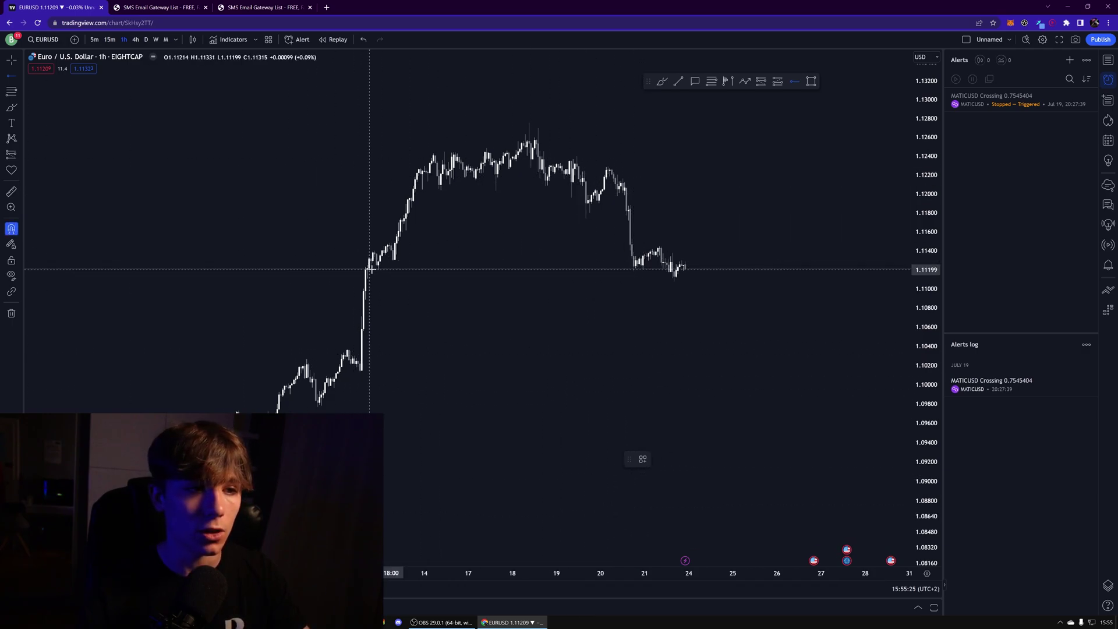
{"action": "left_click", "coordinate": [386, 271]}
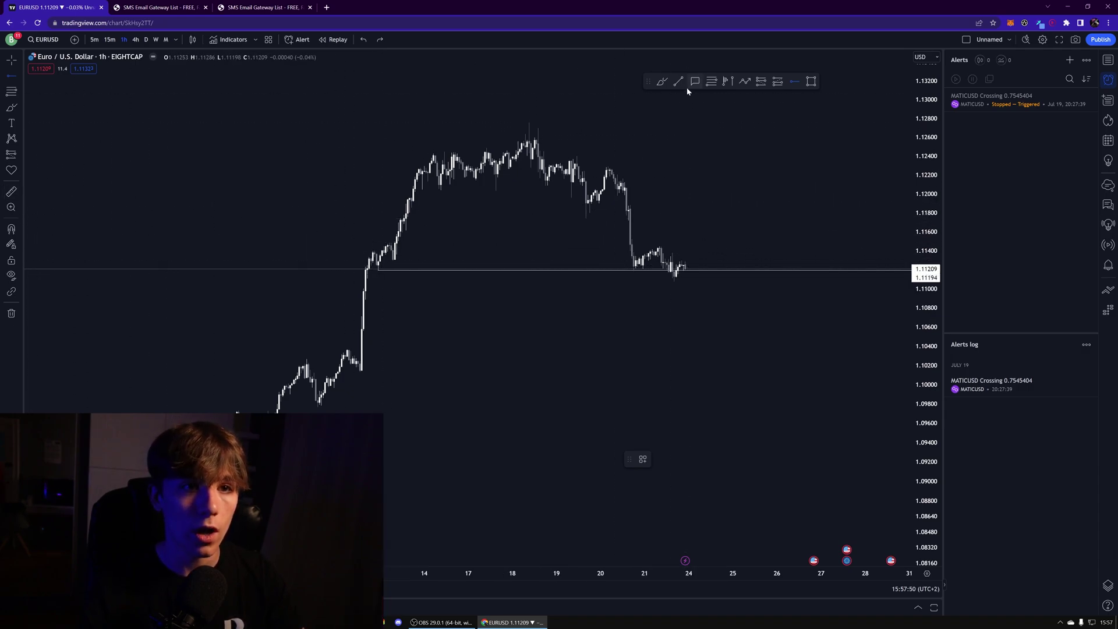
Toggle magnet snapping, try the Trend Line tool, and check Ctrl to suspend snapping.
{"action": "left_click", "coordinate": [12, 230]}
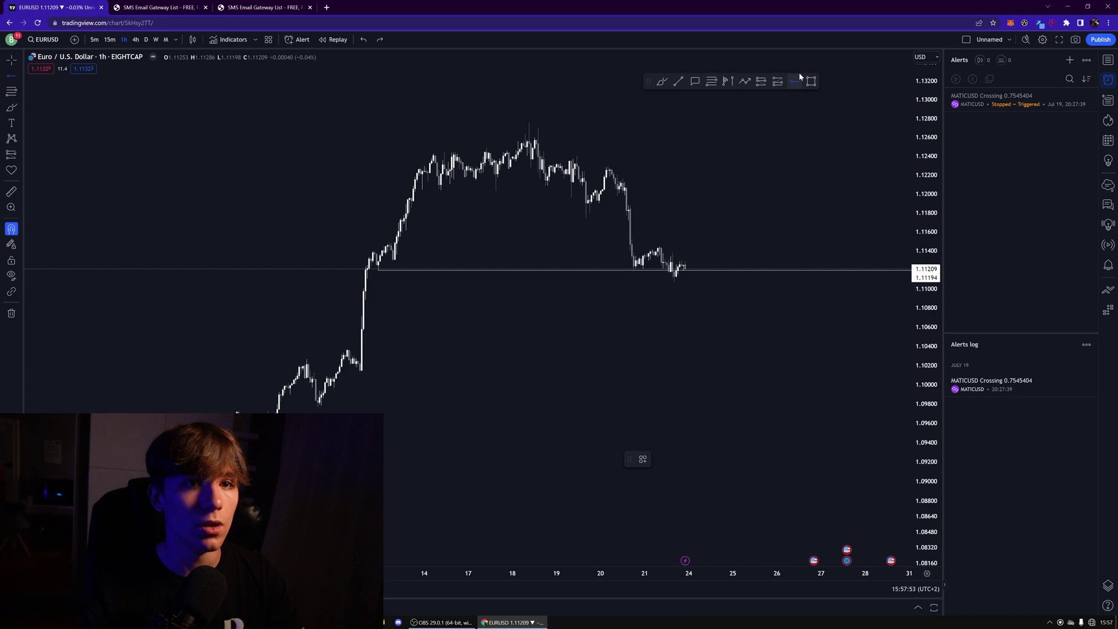
{"action": "left_click", "coordinate": [679, 82]}
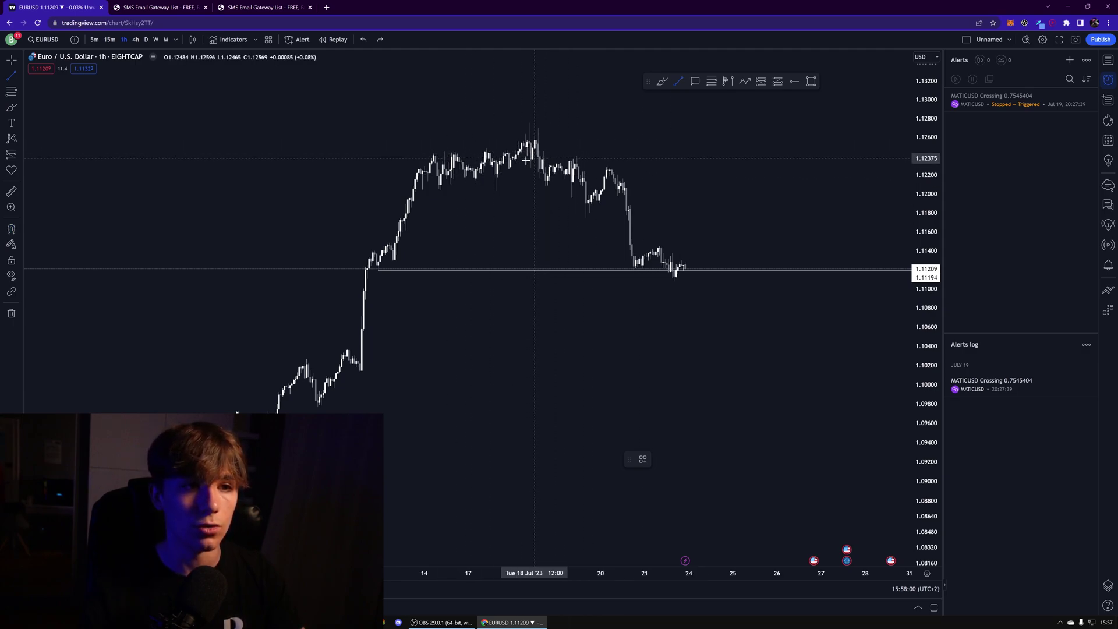
{"action": "key", "text": "ctrl"}
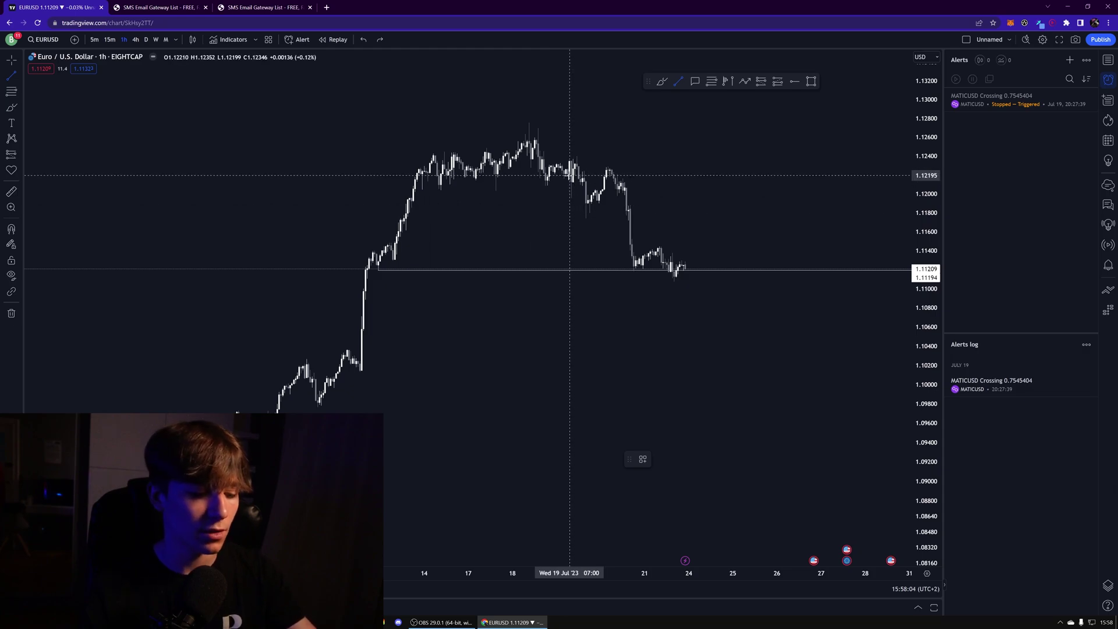
{"action": "key", "text": "ctrl"}
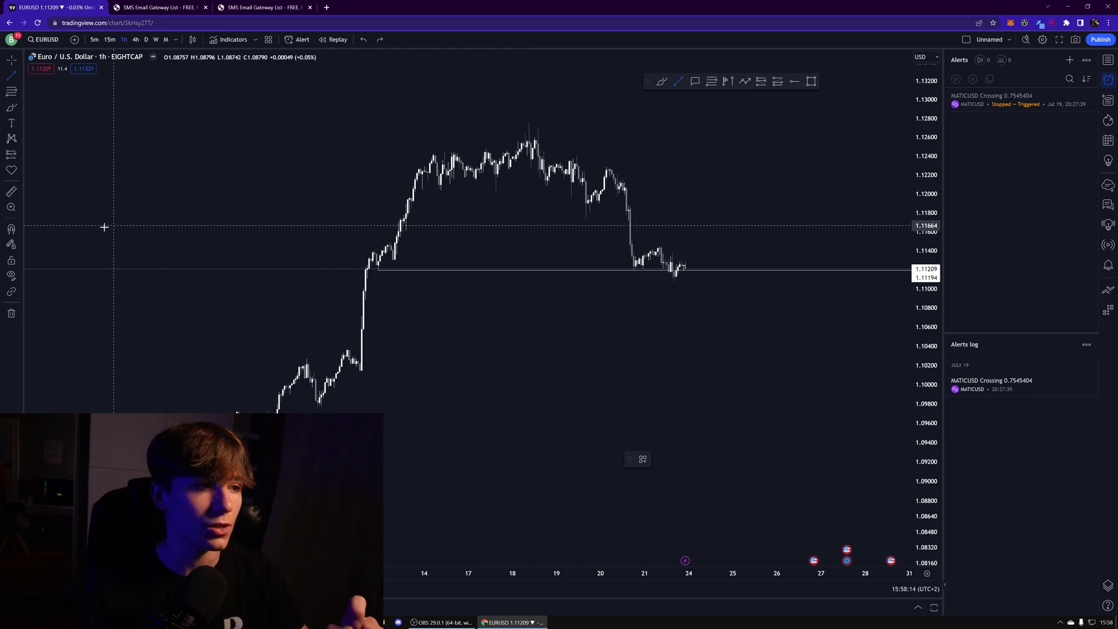
{"action": "left_click", "coordinate": [12, 229]}
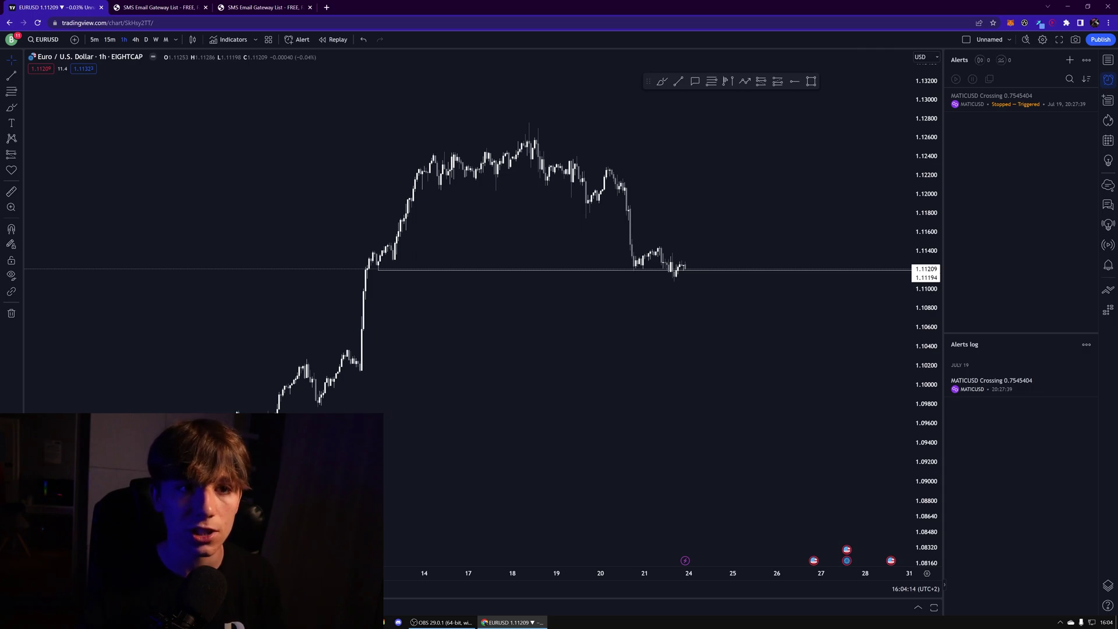
Place a short position at entry 1.10444 beside the latest candles.
{"action": "left_click", "coordinate": [760, 83]}
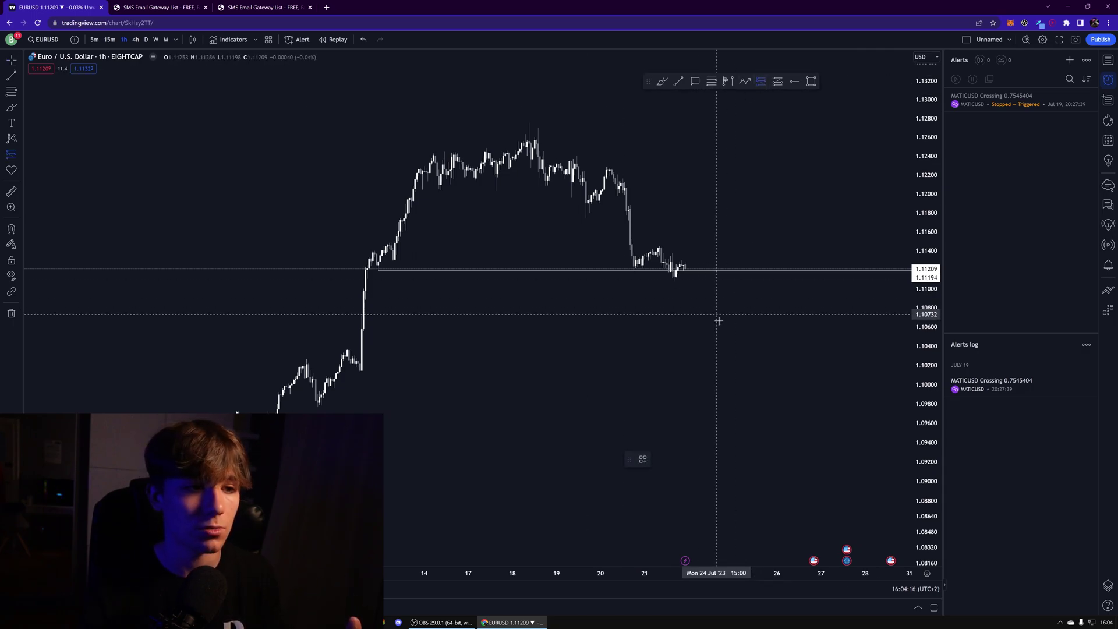
{"action": "left_click", "coordinate": [721, 349]}
{"action": "left_click_drag", "start_coordinate": [745, 375], "coordinate": [724, 380]}
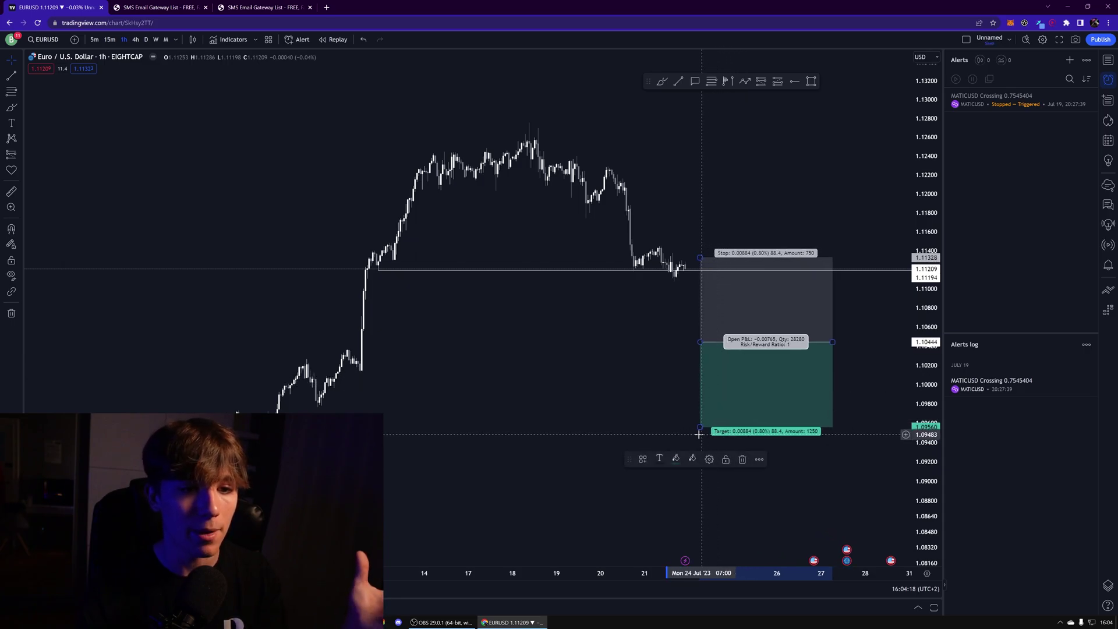
Circle the earlier swing low near 1.1020 with the brush, then enable magnet snapping.
{"action": "left_click", "coordinate": [662, 81]}
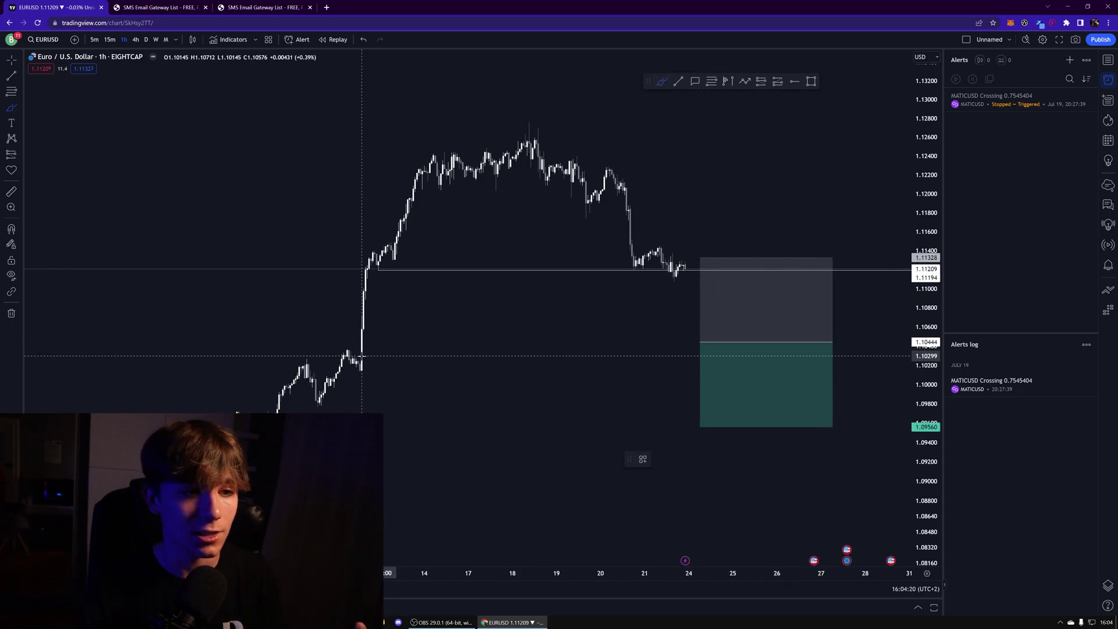
{"action": "left_click_drag", "start_coordinate": [364, 357], "coordinate": [357, 355]}
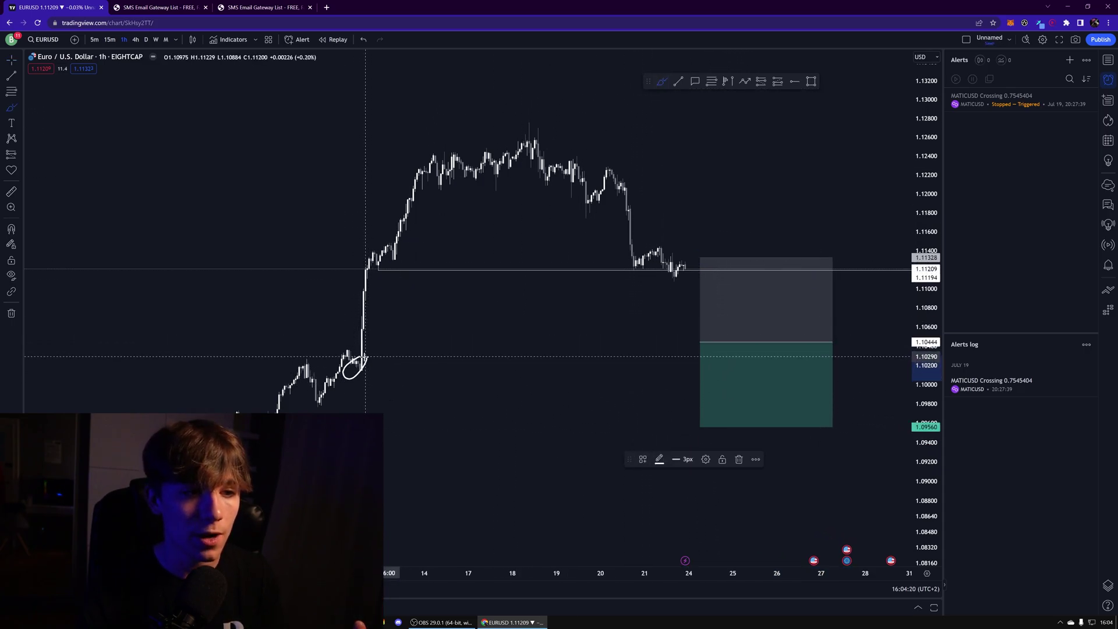
{"action": "left_click", "coordinate": [10, 230]}
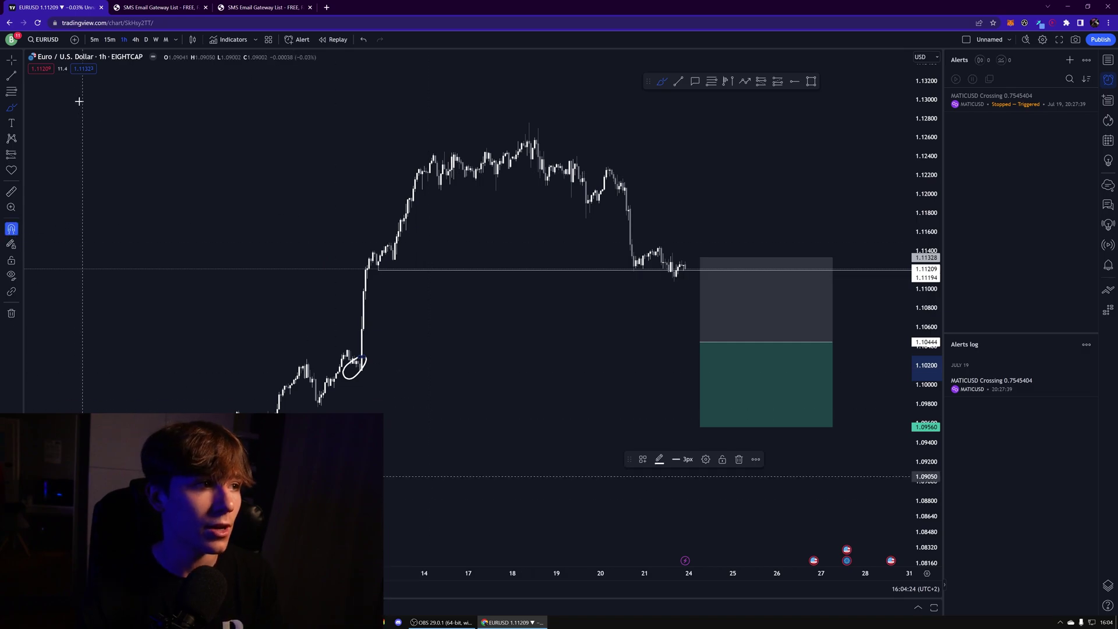
Drag the short position's profit target up to about 1.10145.
{"action": "left_click", "coordinate": [12, 60]}
{"action": "left_click", "coordinate": [701, 427]}
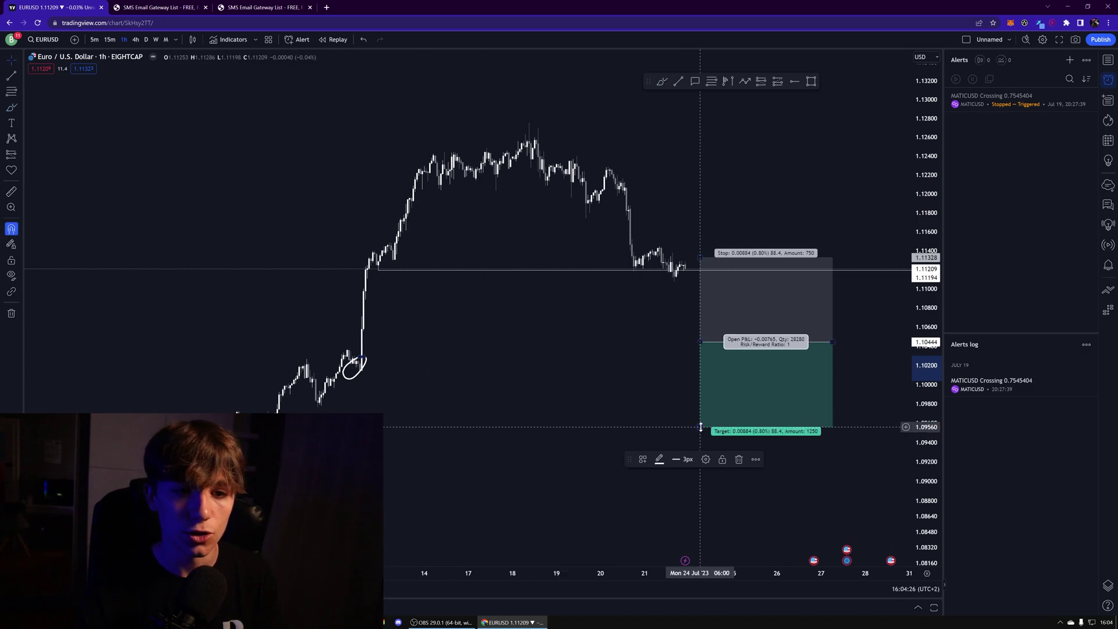
{"action": "left_click_drag", "start_coordinate": [699, 427], "coordinate": [491, 442]}
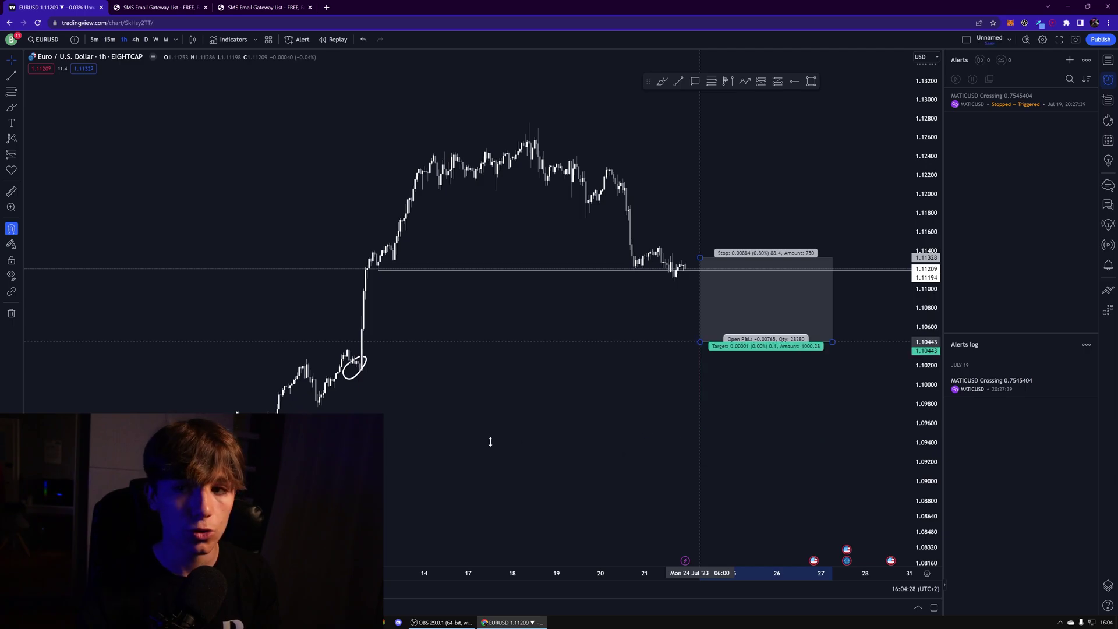
{"action": "left_click_drag", "start_coordinate": [700, 342], "coordinate": [716, 370]}
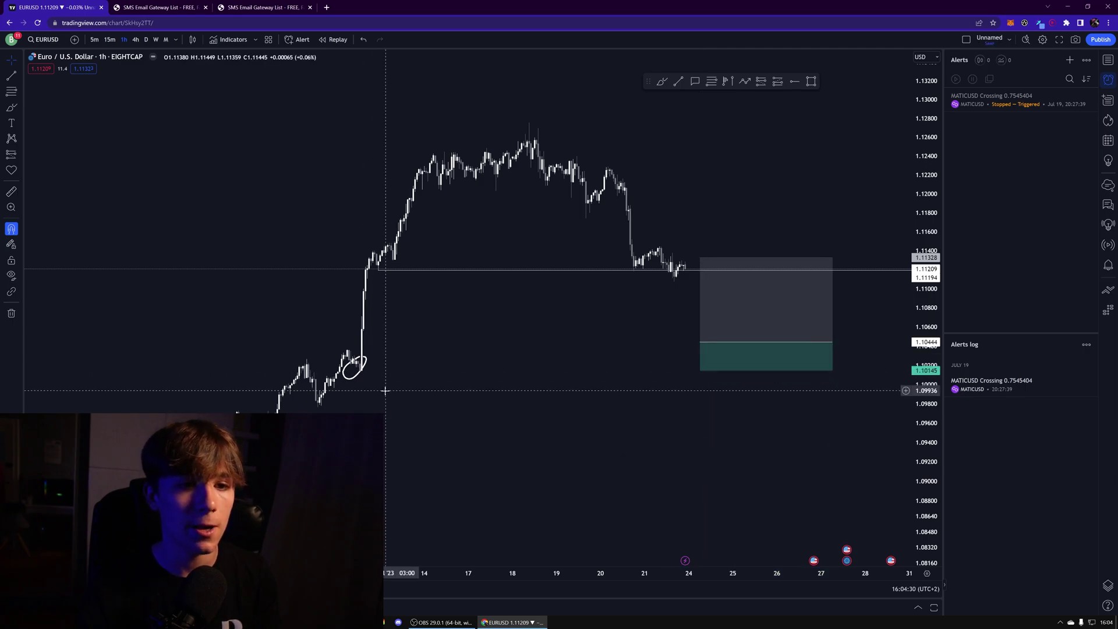
{"action": "left_click", "coordinate": [741, 380]}
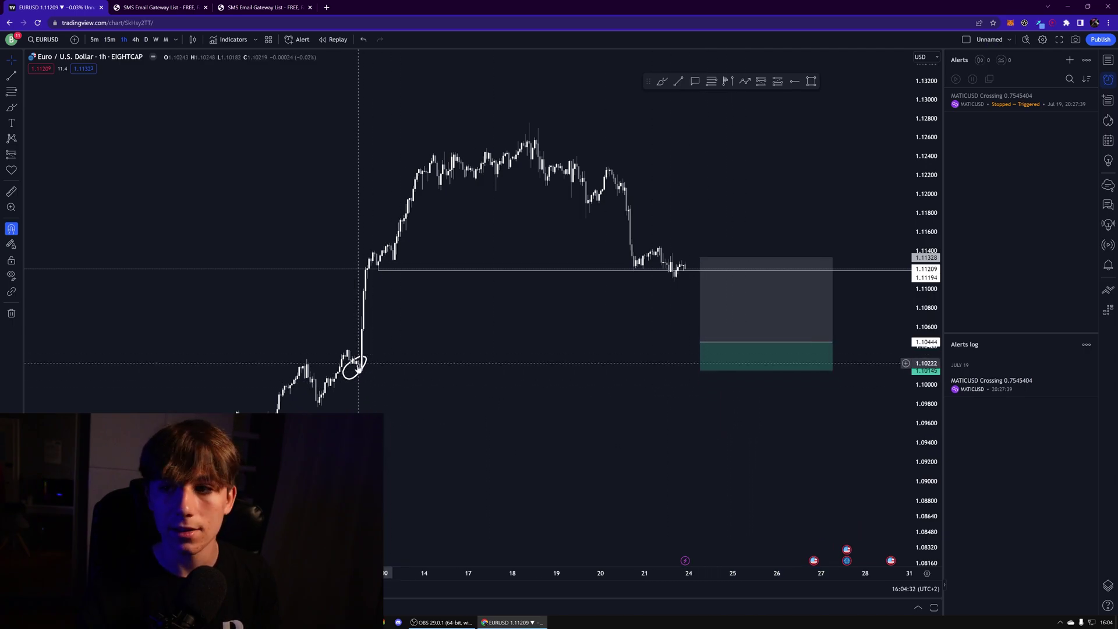
{"action": "left_click", "coordinate": [702, 256]}
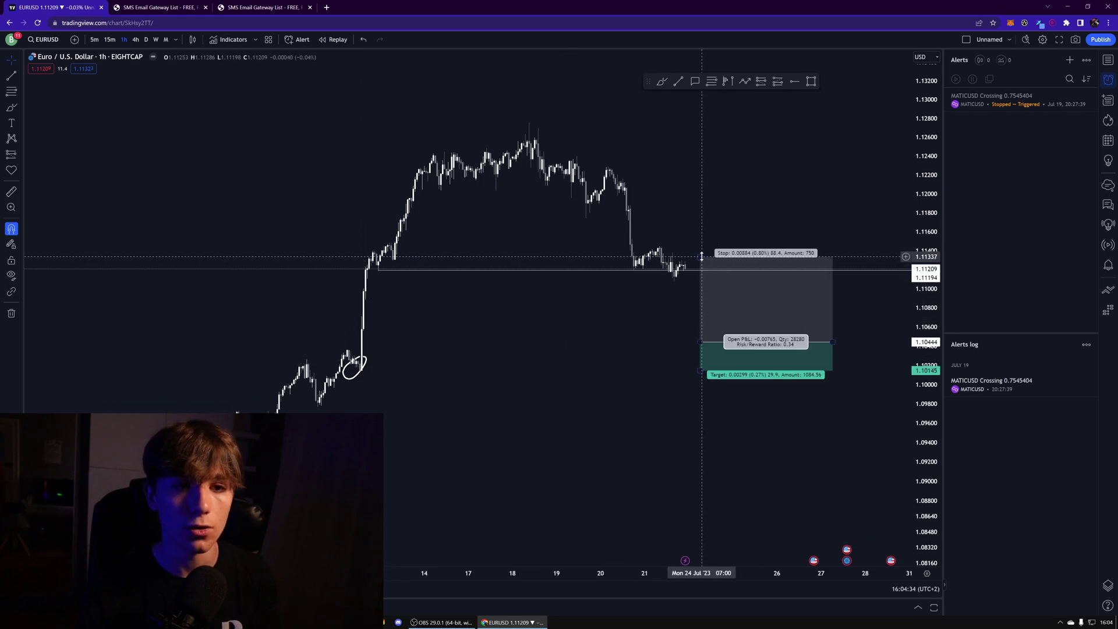
{"action": "left_click", "coordinate": [662, 82]}
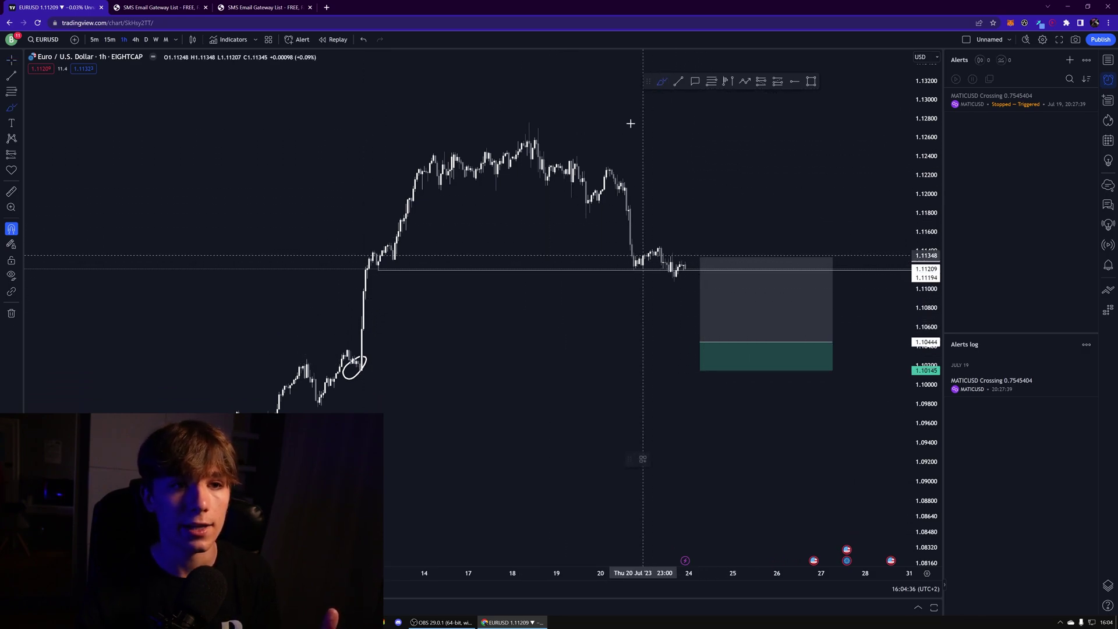
{"action": "left_click_drag", "start_coordinate": [547, 122], "coordinate": [540, 121]}
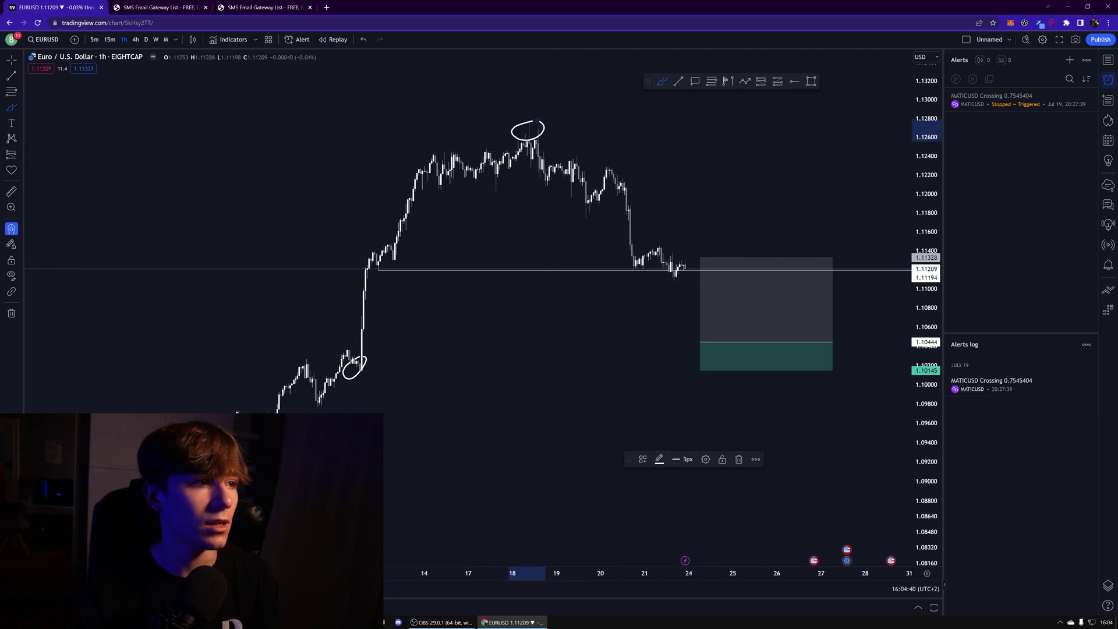
{"action": "left_click", "coordinate": [700, 258]}
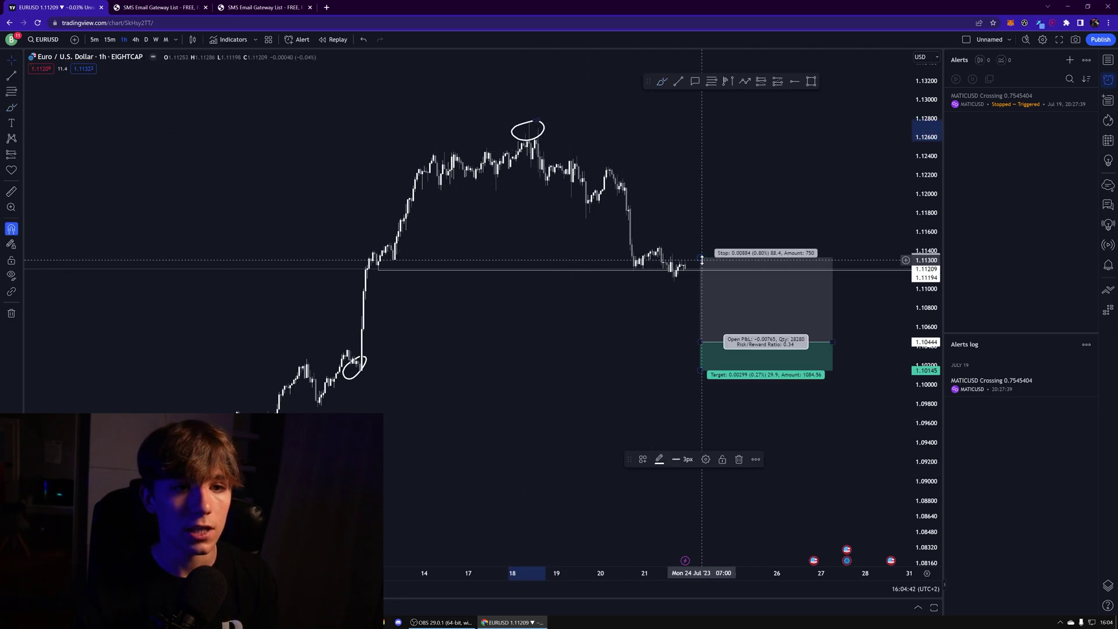
{"action": "left_click_drag", "start_coordinate": [701, 258], "coordinate": [700, 141]}
{"action": "left_click_drag", "start_coordinate": [524, 133], "coordinate": [528, 122]}
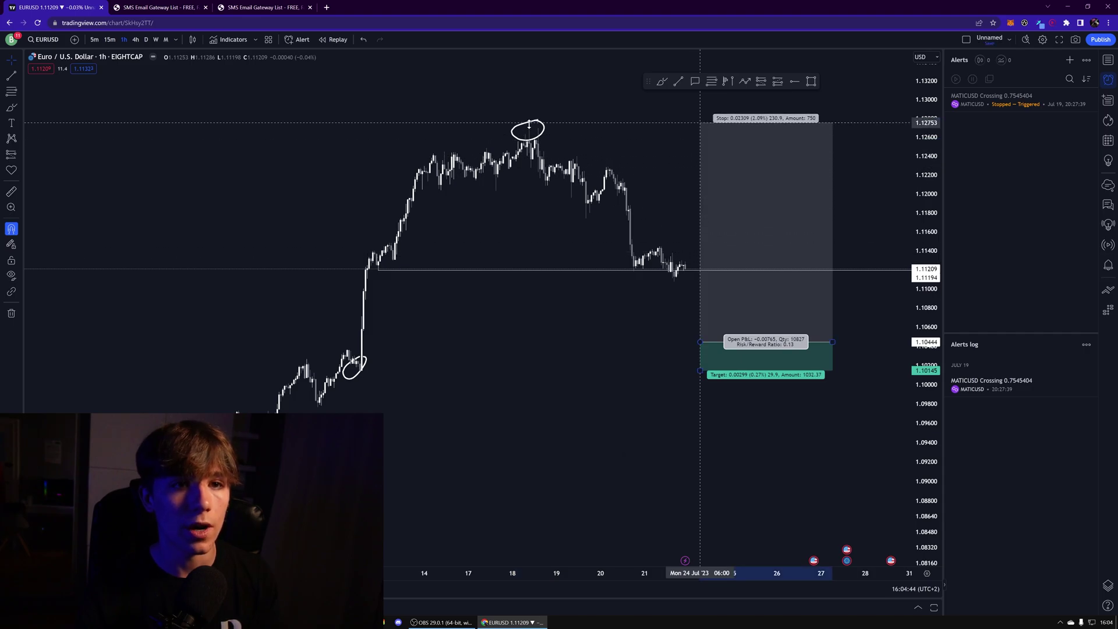
{"action": "left_click", "coordinate": [474, 193]}
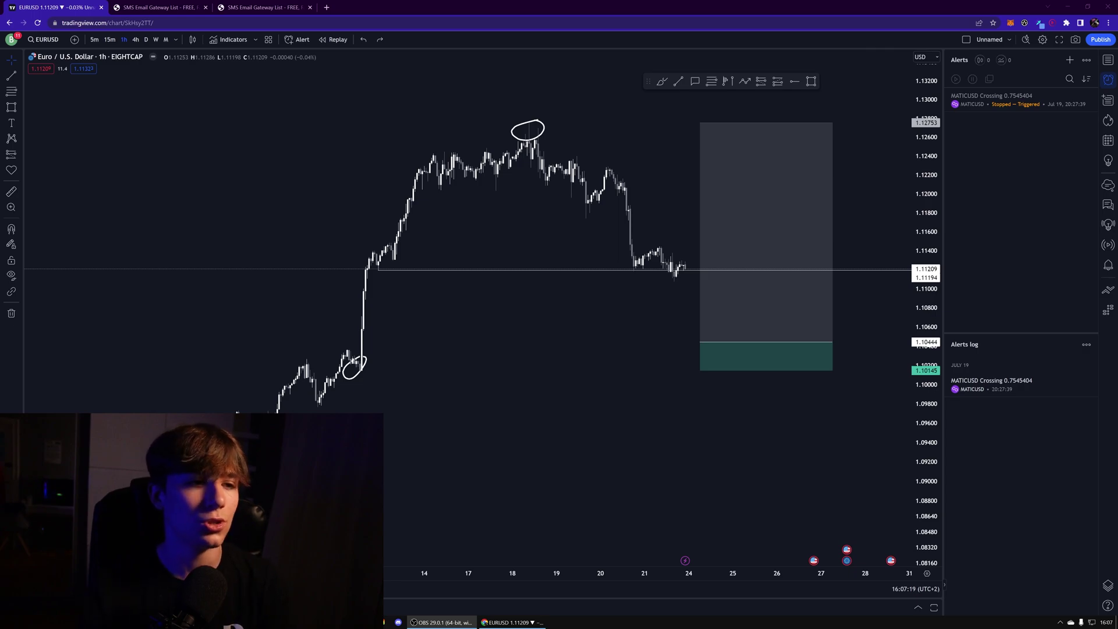
Nudge the short position box bar by bar with arrow keys to start at Fri 21 Jul.
{"action": "left_click", "coordinate": [772, 274]}
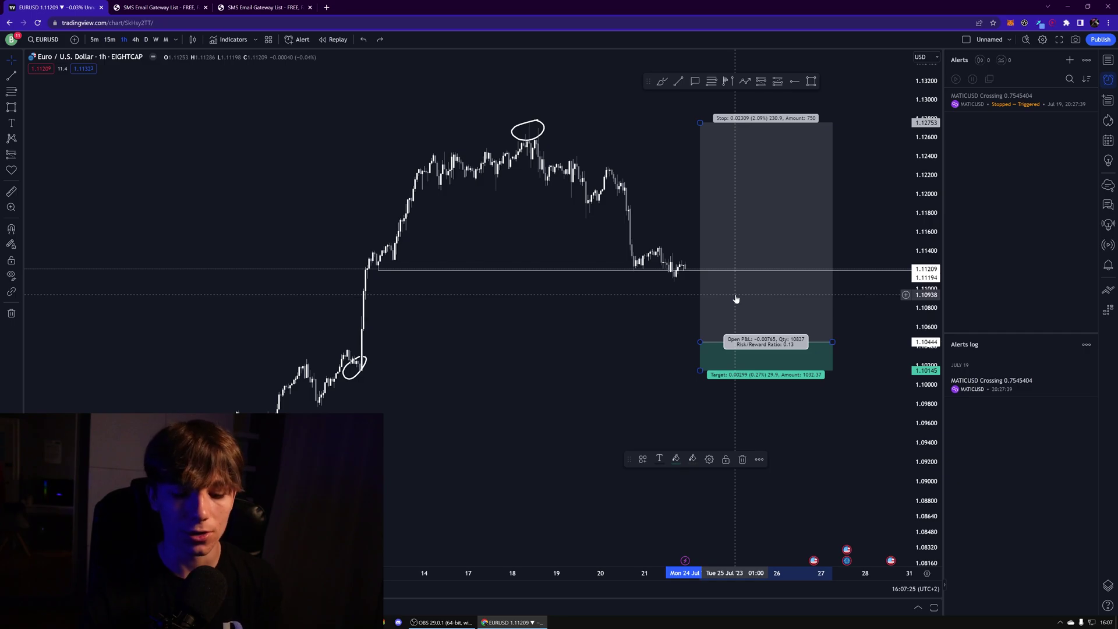
{"action": "key", "text": "Left"}
{"action": "key", "text": "Left"}
{"action": "key", "text": "Left"}
{"action": "key", "text": "Left"}
{"action": "key", "text": "Left"}
{"action": "key", "text": "Left"}
{"action": "key", "text": "Left"}
{"action": "key", "text": "Left"}
{"action": "key", "text": "Left"}
{"action": "key", "text": "Left"}
{"action": "key", "text": "Left"}
{"action": "key", "text": "Left"}
{"action": "key", "text": "Left"}
{"action": "key", "text": "Left"}
{"action": "key", "text": "Left"}
{"action": "key", "text": "Left"}
{"action": "key", "text": "Left"}
{"action": "key", "text": "Left"}
{"action": "key", "text": "Left"}
{"action": "key", "text": "Left"}
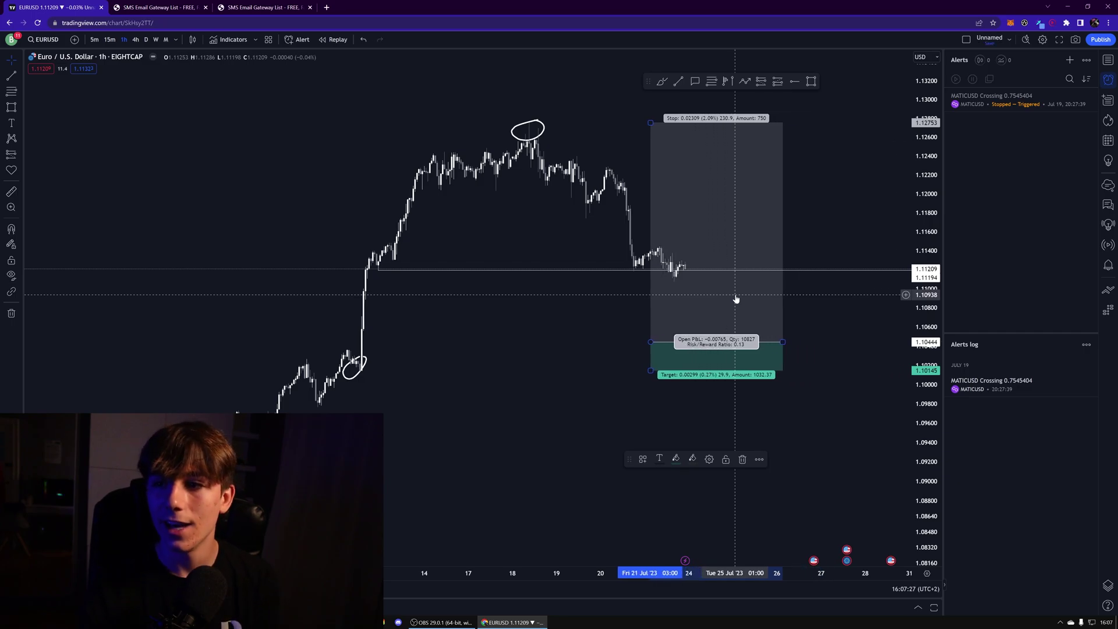
{"action": "key", "text": "Left"}
{"action": "key", "text": "Left"}
{"action": "key", "text": "Left"}
{"action": "key", "text": "Left"}
{"action": "key", "text": "Left"}
{"action": "key", "text": "Left"}
{"action": "key", "text": "Left"}
{"action": "key", "text": "Left"}
{"action": "key", "text": "Left"}
{"action": "key", "text": "Left"}
{"action": "key", "text": "Left"}
{"action": "key", "text": "Left"}
{"action": "key", "text": "Right"}
{"action": "key", "text": "Right"}
{"action": "key", "text": "Right"}
{"action": "key", "text": "Right"}
{"action": "key", "text": "Right"}
{"action": "key", "text": "Right"}
{"action": "key", "text": "Right"}
{"action": "key", "text": "Right"}
{"action": "key", "text": "Right"}
{"action": "key", "text": "Right"}
{"action": "key", "text": "Right"}
{"action": "key", "text": "Right"}
{"action": "key", "text": "Right"}
{"action": "key", "text": "Right"}
{"action": "key", "text": "Right"}
{"action": "key", "text": "Right"}
{"action": "key", "text": "Right"}
{"action": "key", "text": "Right"}
{"action": "key", "text": "Right"}
{"action": "key", "text": "Right"}
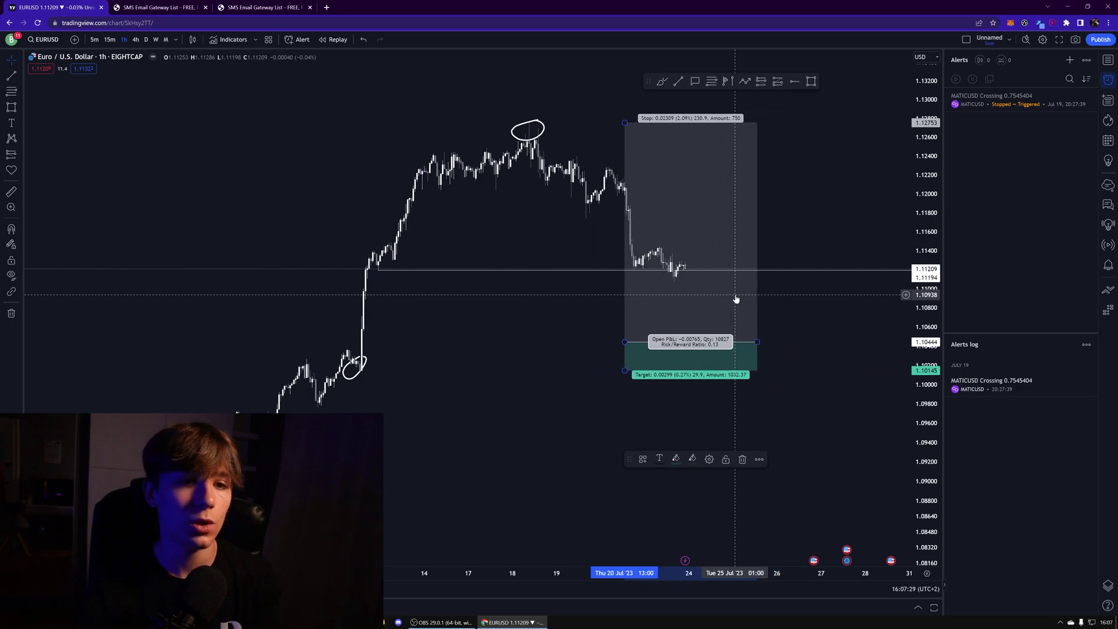
{"action": "key", "text": "Right"}
{"action": "key", "text": "Right"}
{"action": "key", "text": "Right"}
{"action": "key", "text": "Right"}
{"action": "key", "text": "Right"}
{"action": "key", "text": "Right"}
{"action": "key", "text": "Right"}
{"action": "key", "text": "Right"}
{"action": "key", "text": "Right"}
{"action": "key", "text": "Right"}
{"action": "key", "text": "Right"}
{"action": "key", "text": "Right"}
{"action": "key", "text": "Right"}
{"action": "key", "text": "Right"}
{"action": "key", "text": "Right"}
{"action": "key", "text": "Right"}
{"action": "key", "text": "Right"}
{"action": "key", "text": "Right"}
{"action": "key", "text": "Right"}
{"action": "key", "text": "Right"}
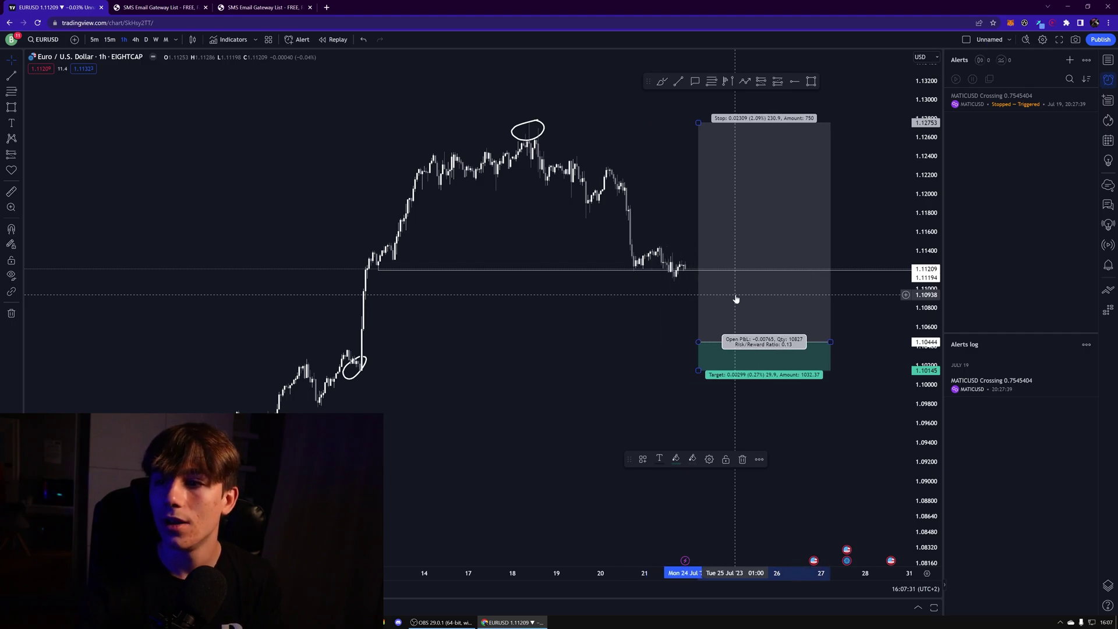
{"action": "key", "text": "Left"}
{"action": "key", "text": "Left"}
{"action": "key", "text": "Left"}
{"action": "key", "text": "Left"}
{"action": "key", "text": "Left"}
{"action": "key", "text": "Left"}
{"action": "key", "text": "Left"}
{"action": "key", "text": "Left"}
{"action": "key", "text": "Left"}
{"action": "key", "text": "Left"}
{"action": "key", "text": "Left"}
{"action": "key", "text": "Left"}
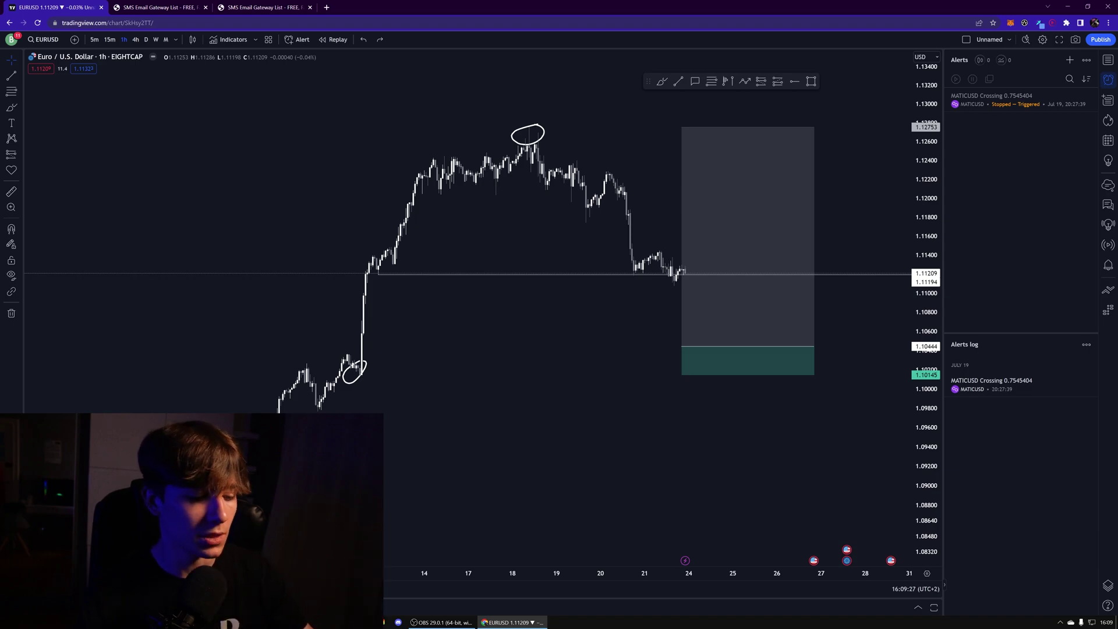
Shift the position box slightly left and draw a Fib retracement from 1.1077 to 1.1012, moved left.
{"action": "left_click", "coordinate": [758, 262]}
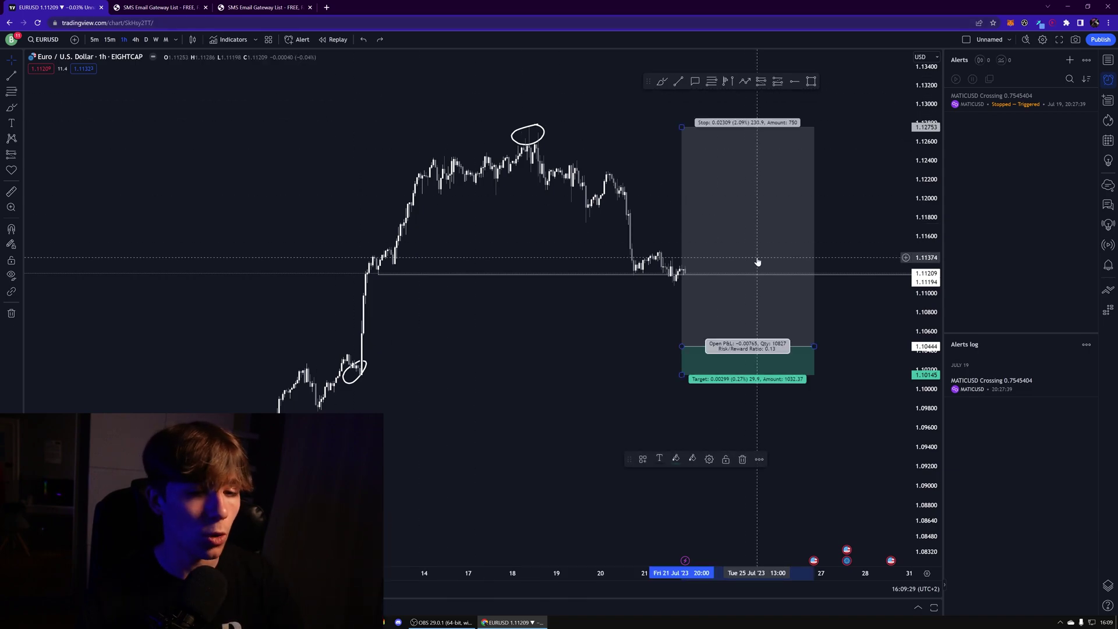
{"action": "mouse_move", "coordinate": [757, 262]}
{"action": "left_mouse_down"}
{"action": "mouse_move", "coordinate": [604, 250]}
{"action": "mouse_move", "coordinate": [750, 250]}
{"action": "left_mouse_up"}
{"action": "key", "text": "alt+f"}
{"action": "left_click", "coordinate": [477, 315]}
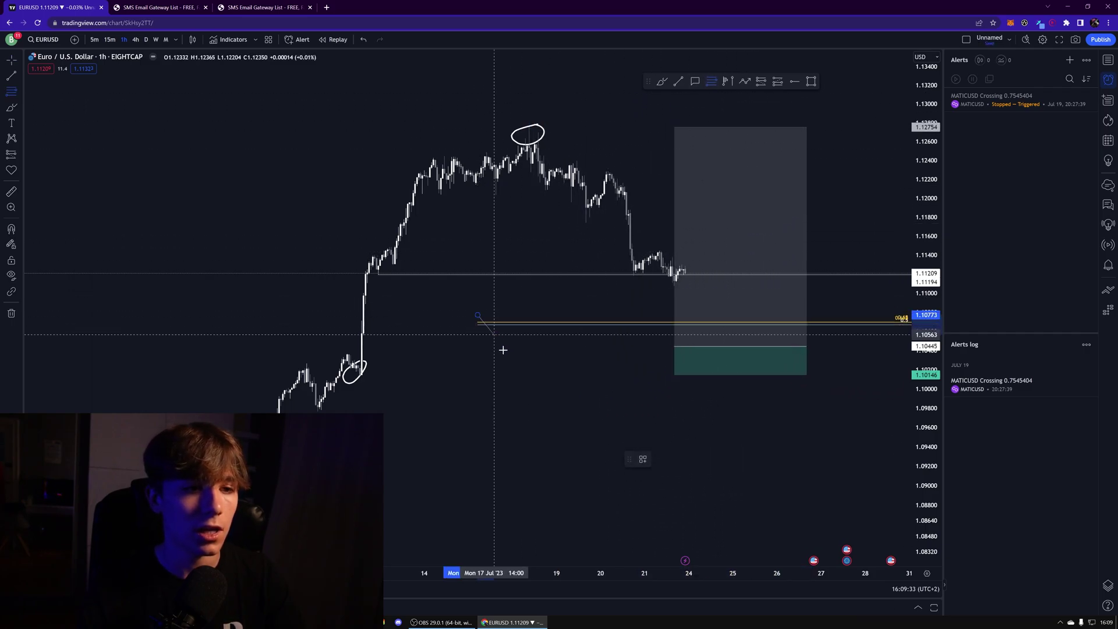
{"action": "left_click", "coordinate": [525, 375]}
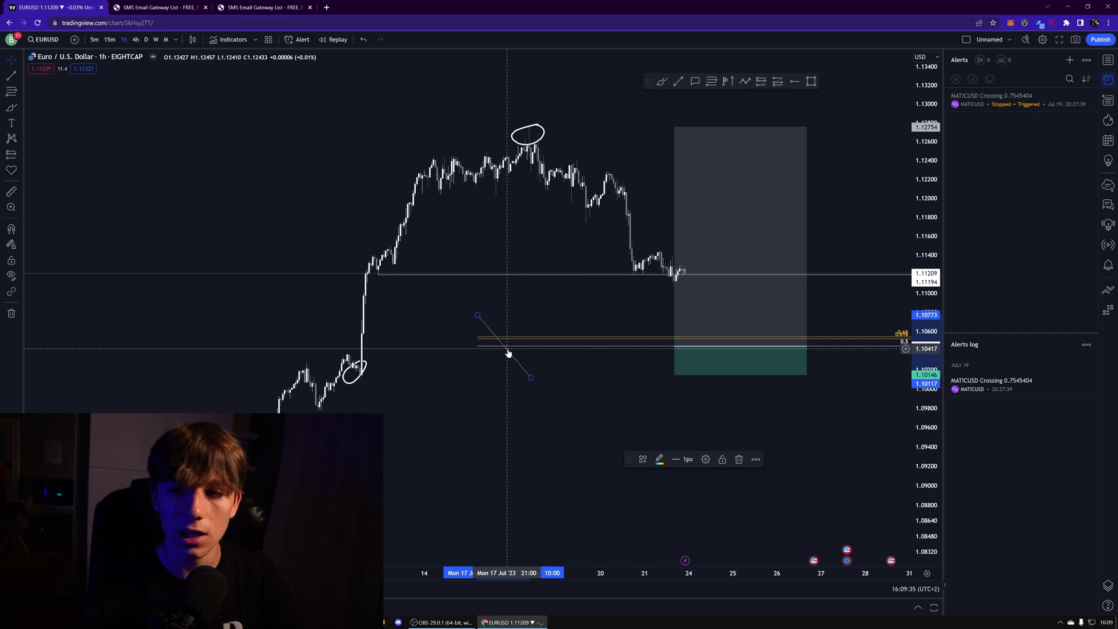
{"action": "left_click_drag", "start_coordinate": [509, 353], "coordinate": [445, 347]}
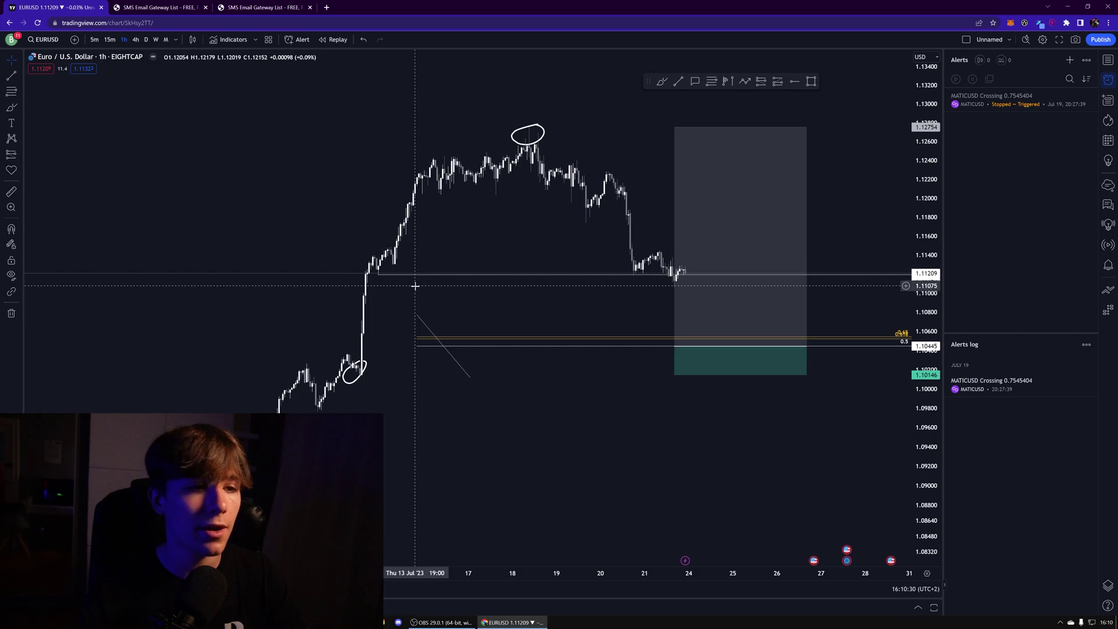
{"action": "left_click", "coordinate": [382, 370], "text": "shift"}
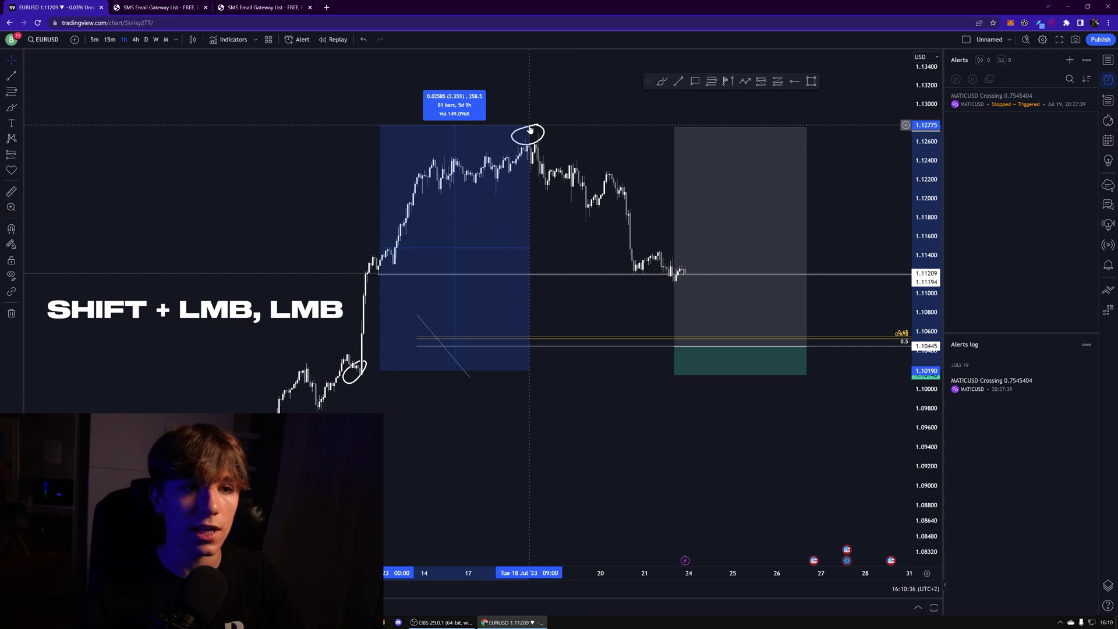
{"action": "left_click", "coordinate": [528, 130]}
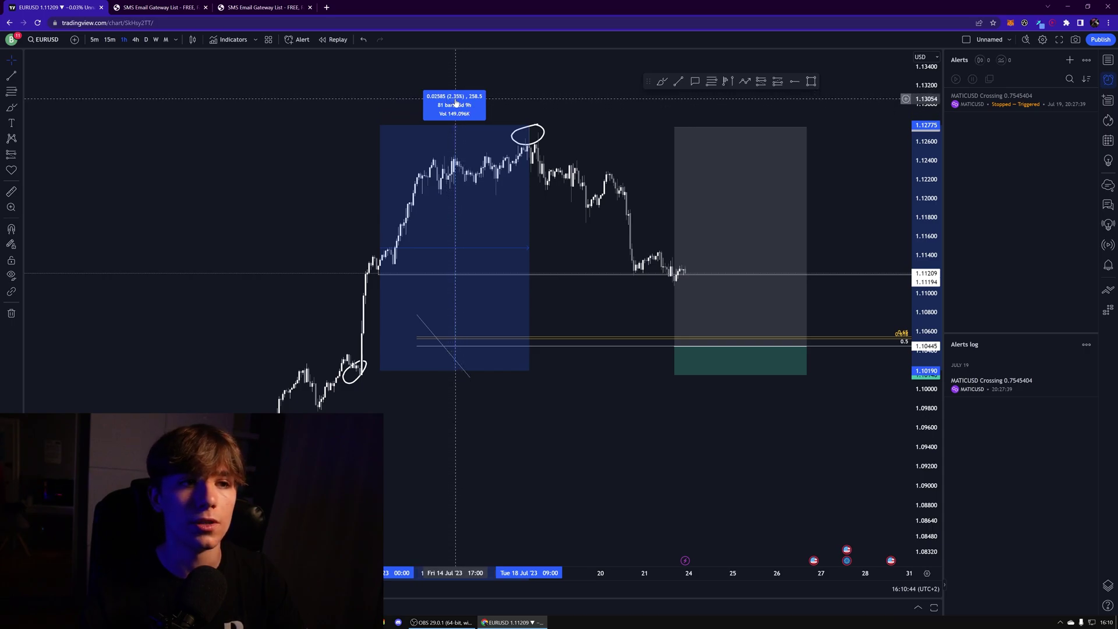
{"action": "left_click", "coordinate": [315, 135]}
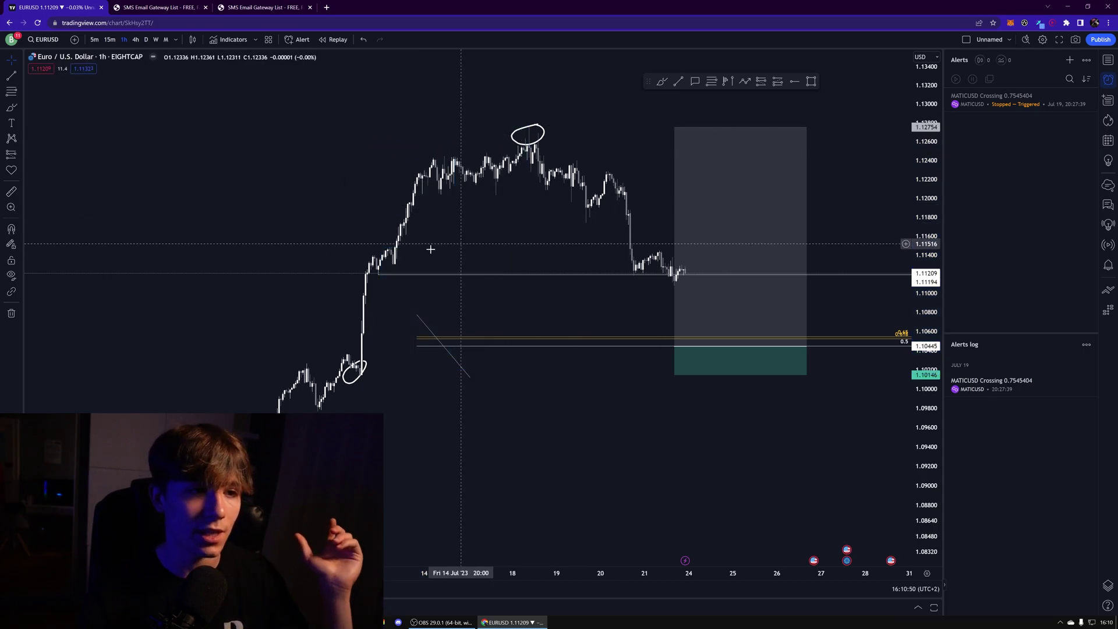
Reset the chart with Alt+R, switch to the 1D timeframe and pan back to 2018–2020 history.
{"action": "scroll", "coordinate": [324, 261], "scroll_direction": "down", "scroll_amount": 6}
{"action": "left_click_drag", "start_coordinate": [324, 261], "coordinate": [864, 393]}
{"action": "scroll", "coordinate": [799, 361], "scroll_direction": "up", "scroll_amount": 4}
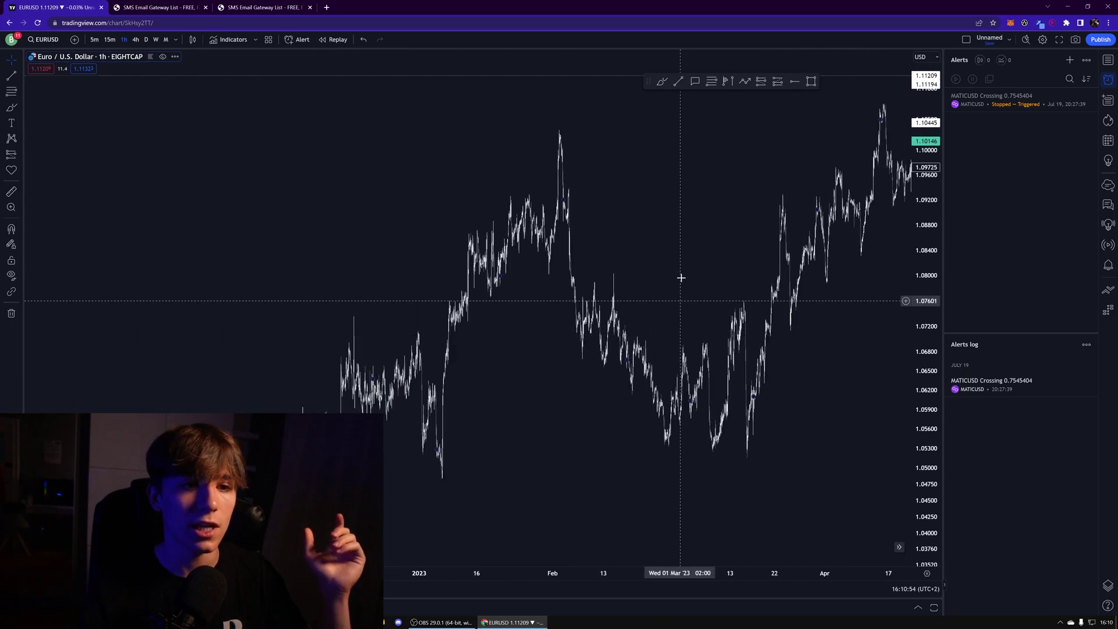
{"action": "left_click_drag", "start_coordinate": [377, 166], "coordinate": [265, 168]}
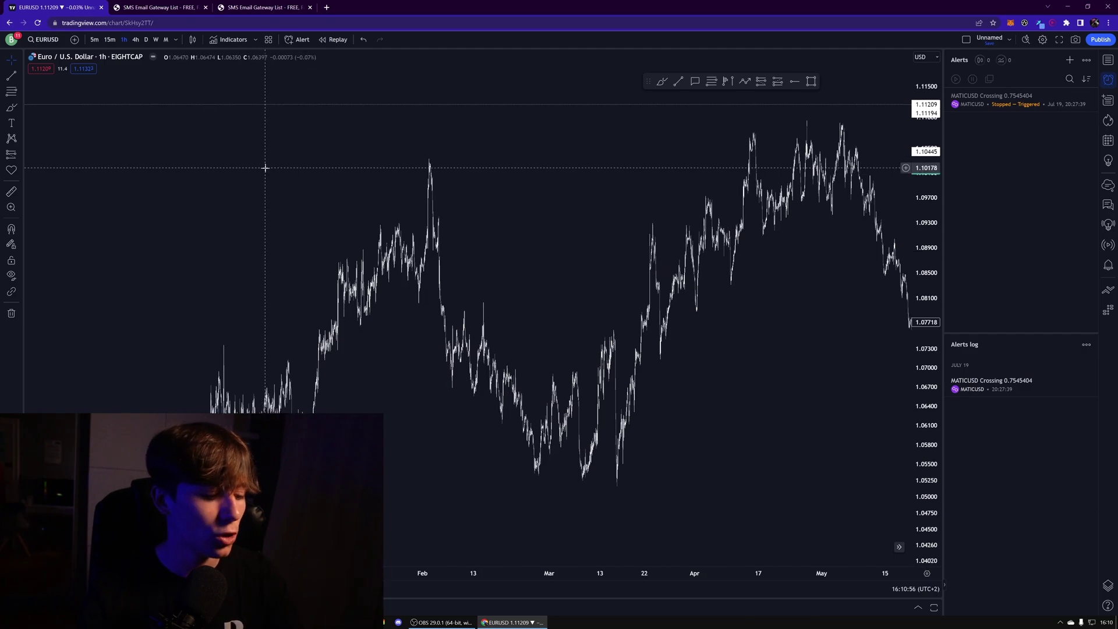
{"action": "key", "text": "alt+r"}
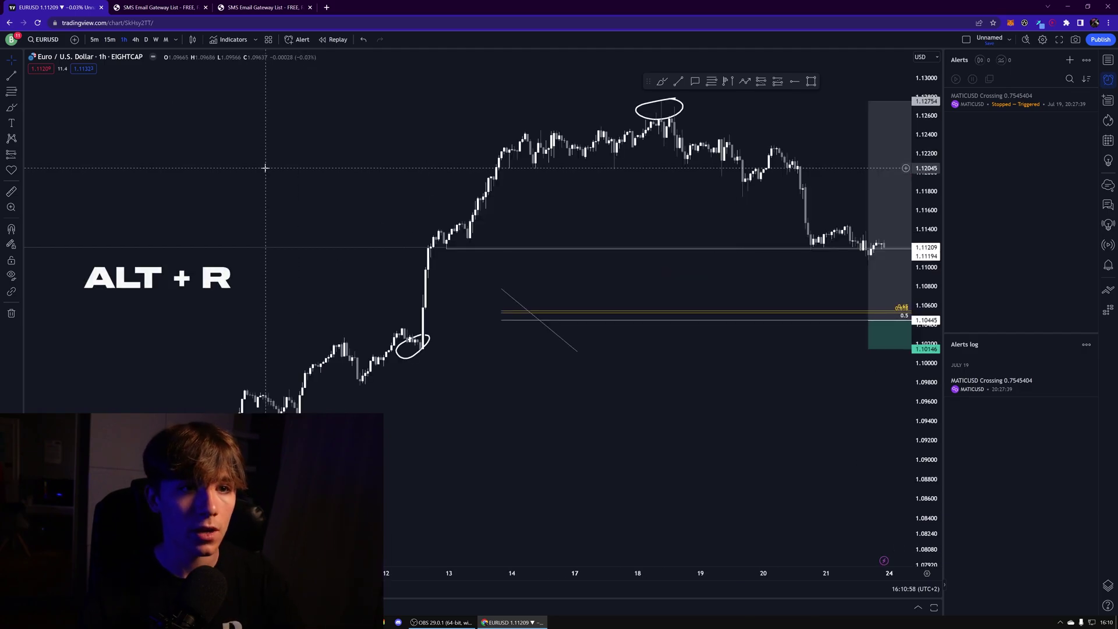
{"action": "left_click", "coordinate": [147, 39]}
{"action": "left_click_drag", "start_coordinate": [267, 181], "coordinate": [456, 243]}
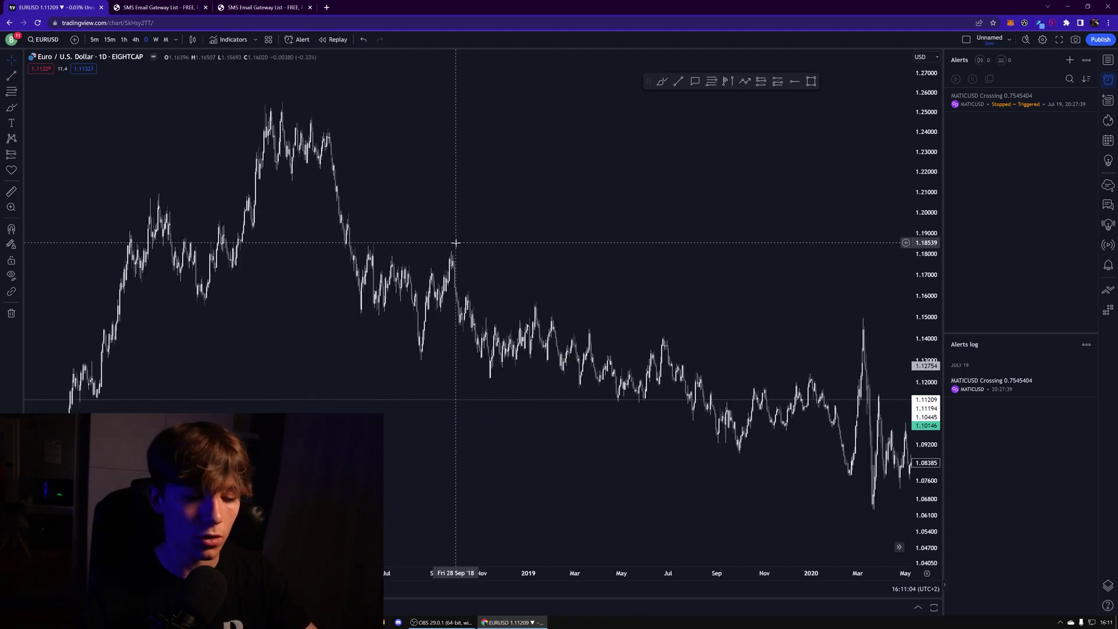
Jump to the latest bars, switch to 1h and frame the position box and Fib levels.
{"action": "key", "text": "alt+r"}
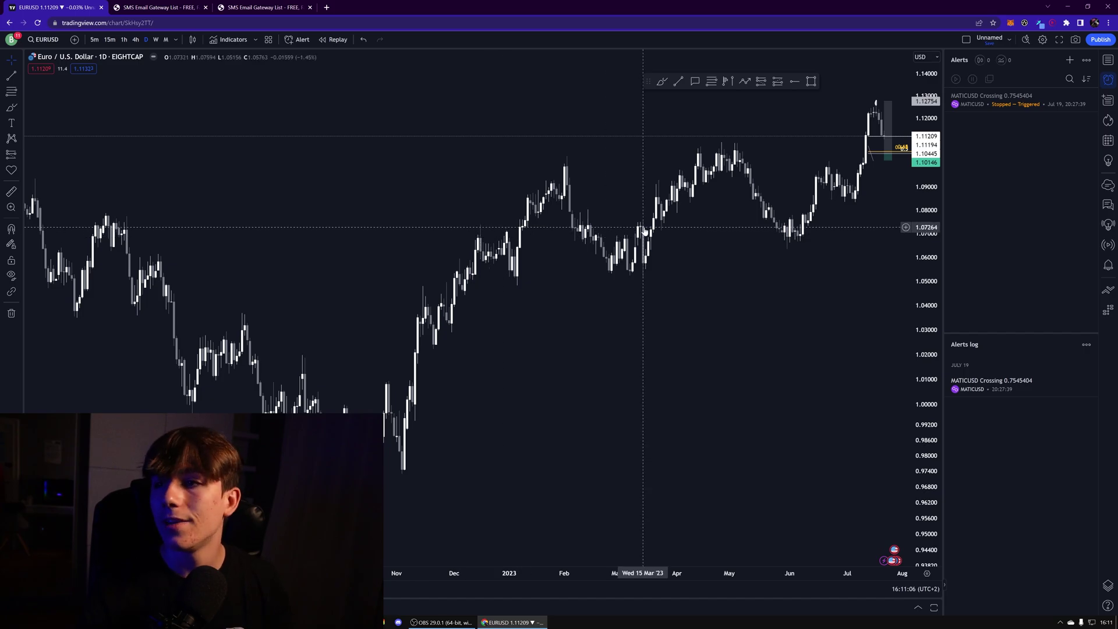
{"action": "scroll", "coordinate": [670, 209], "scroll_direction": "up", "scroll_amount": 5}
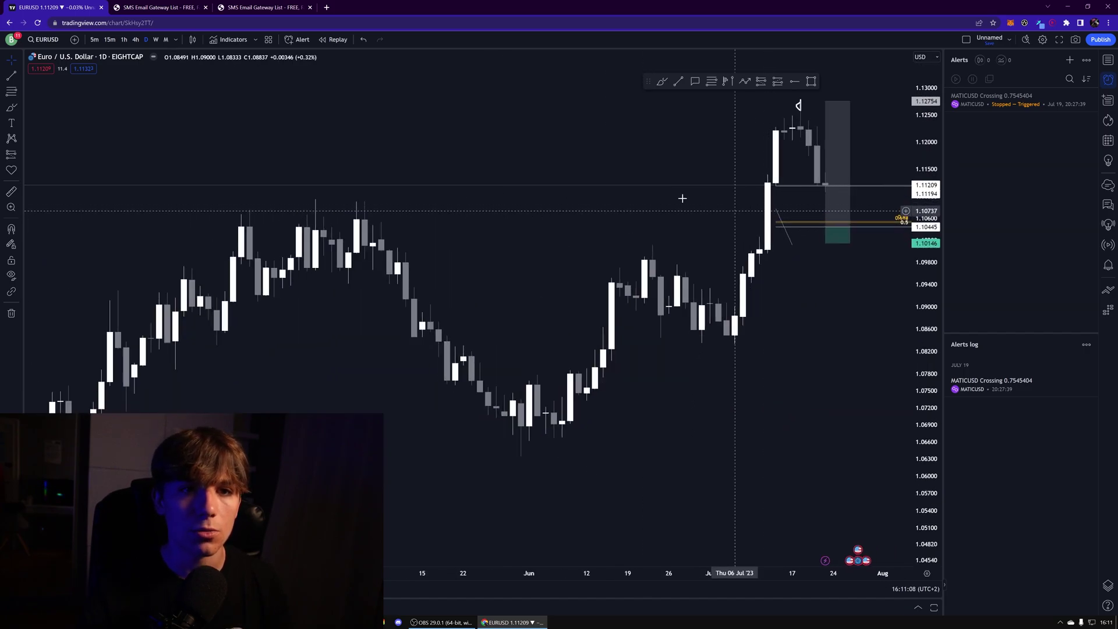
{"action": "left_click_drag", "start_coordinate": [642, 190], "coordinate": [555, 169]}
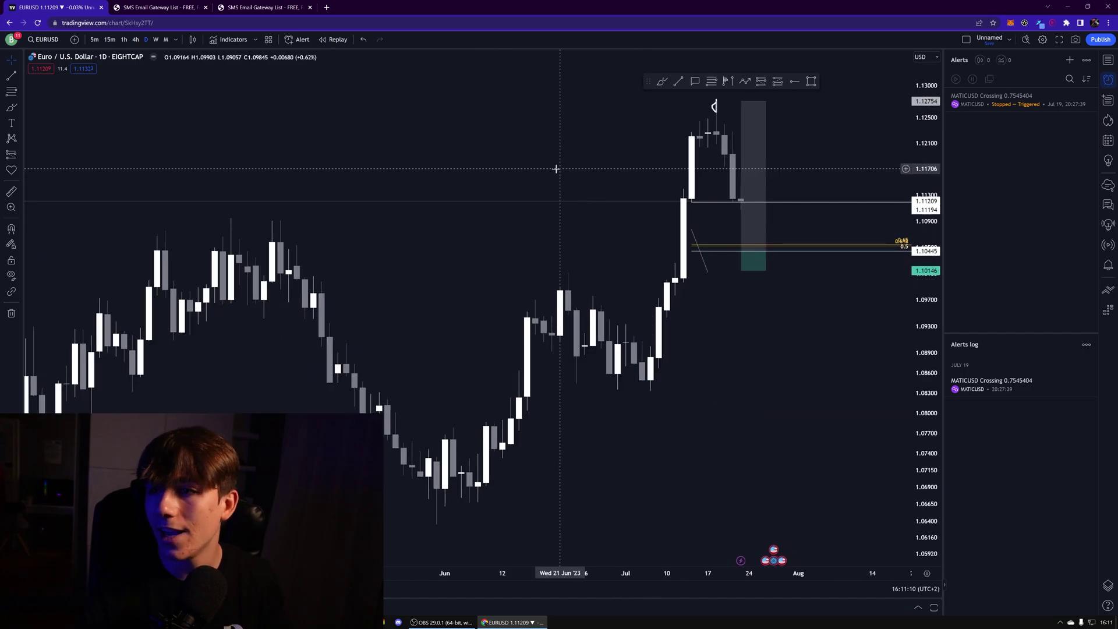
{"action": "scroll", "coordinate": [594, 187], "scroll_direction": "up", "scroll_amount": 3}
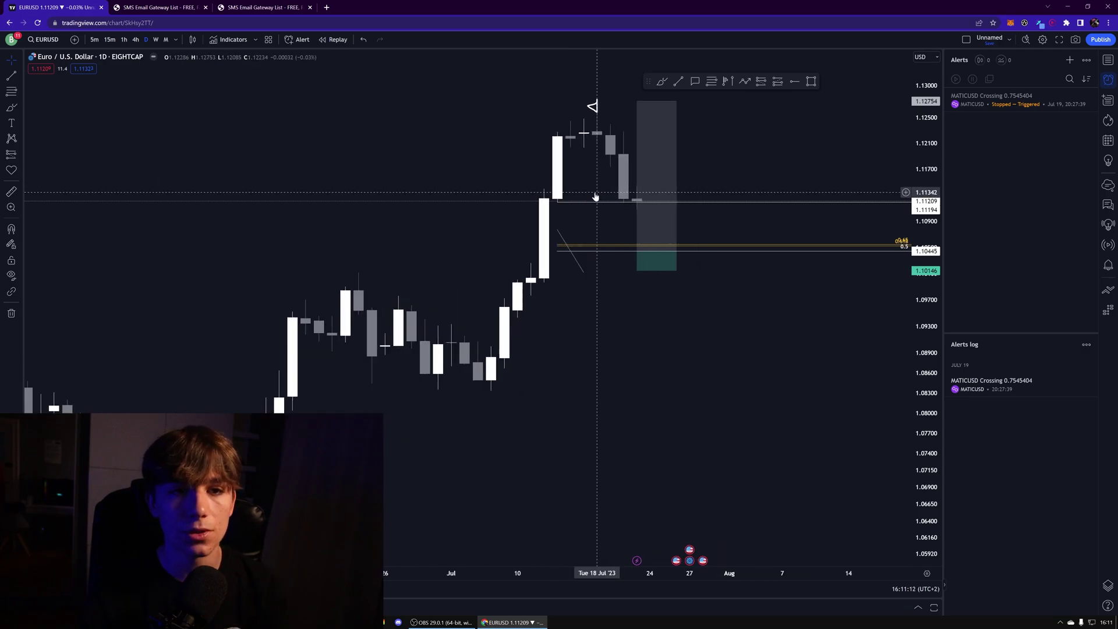
{"action": "left_click", "coordinate": [124, 40]}
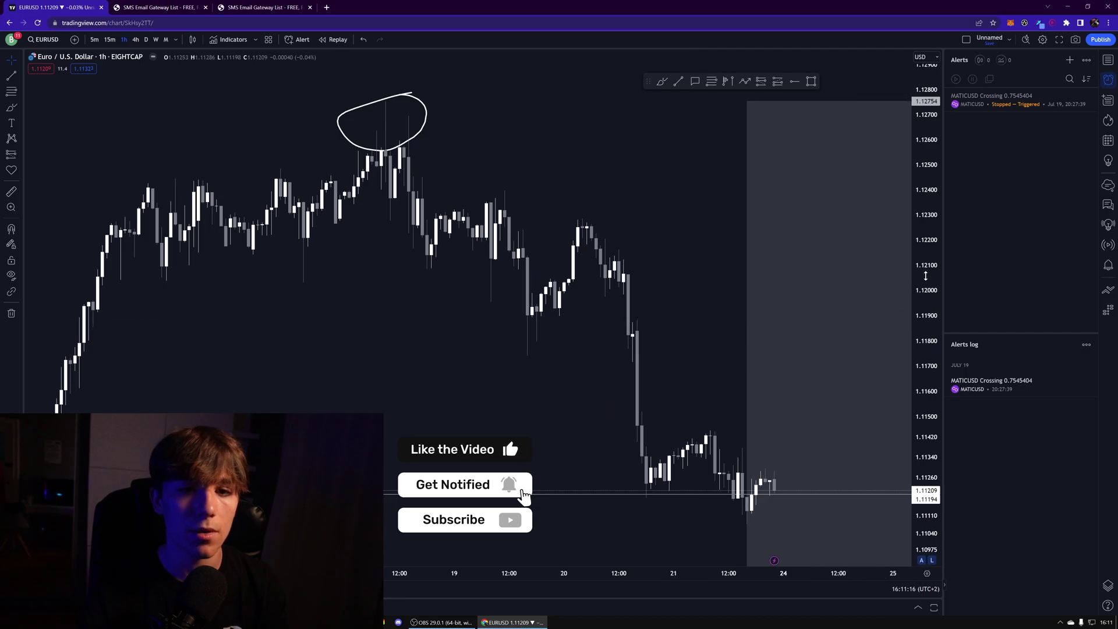
{"action": "left_click_drag", "start_coordinate": [610, 429], "coordinate": [574, 355]}
{"action": "scroll", "coordinate": [577, 357], "scroll_direction": "down", "scroll_amount": 3}
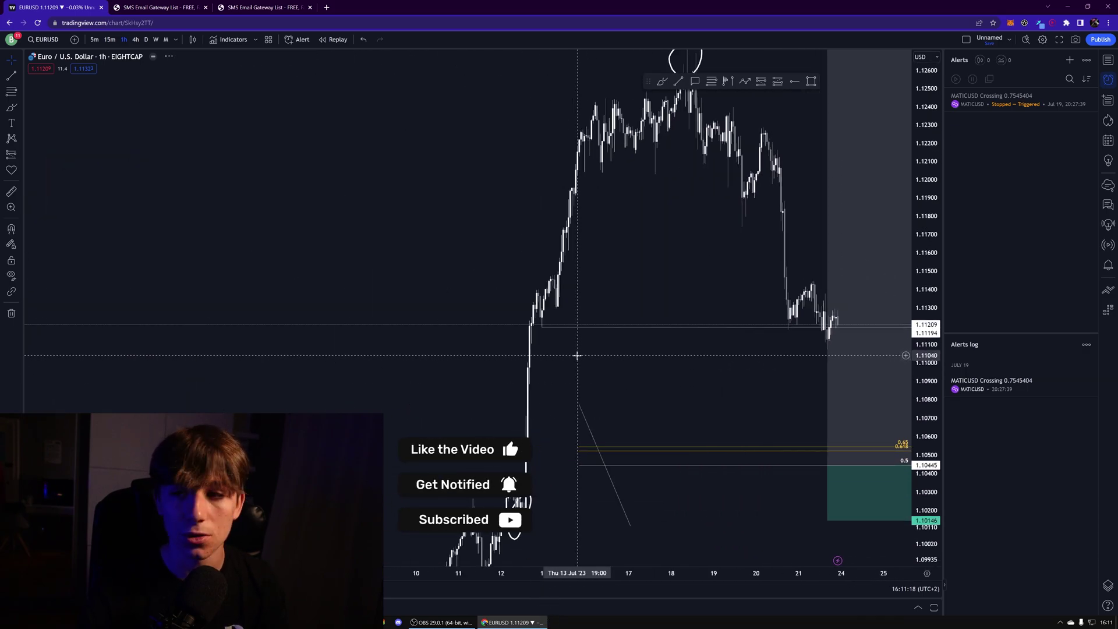